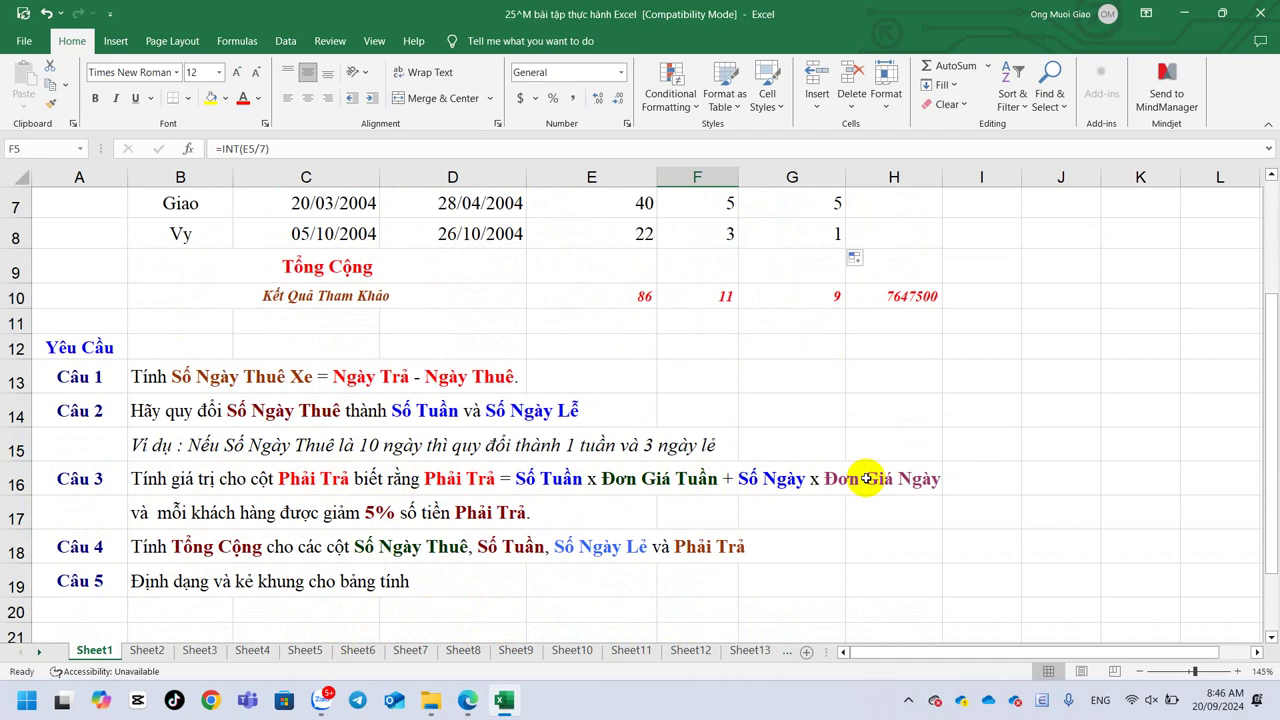
# Format the week and day unit prices in H1:H2 with thousands separators and no decimals, widening column H to fit.
pyautogui.scroll(2, 880, 460)
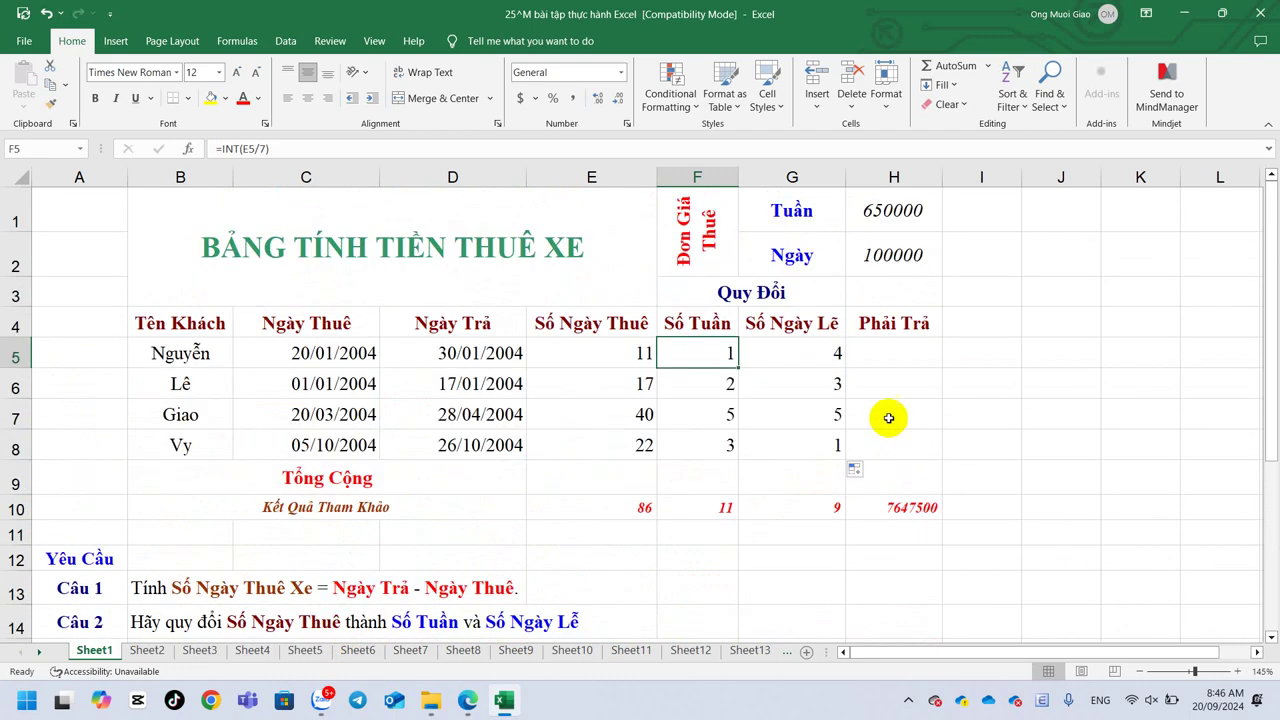
pyautogui.click(889, 353)
pyautogui.click(866, 212)
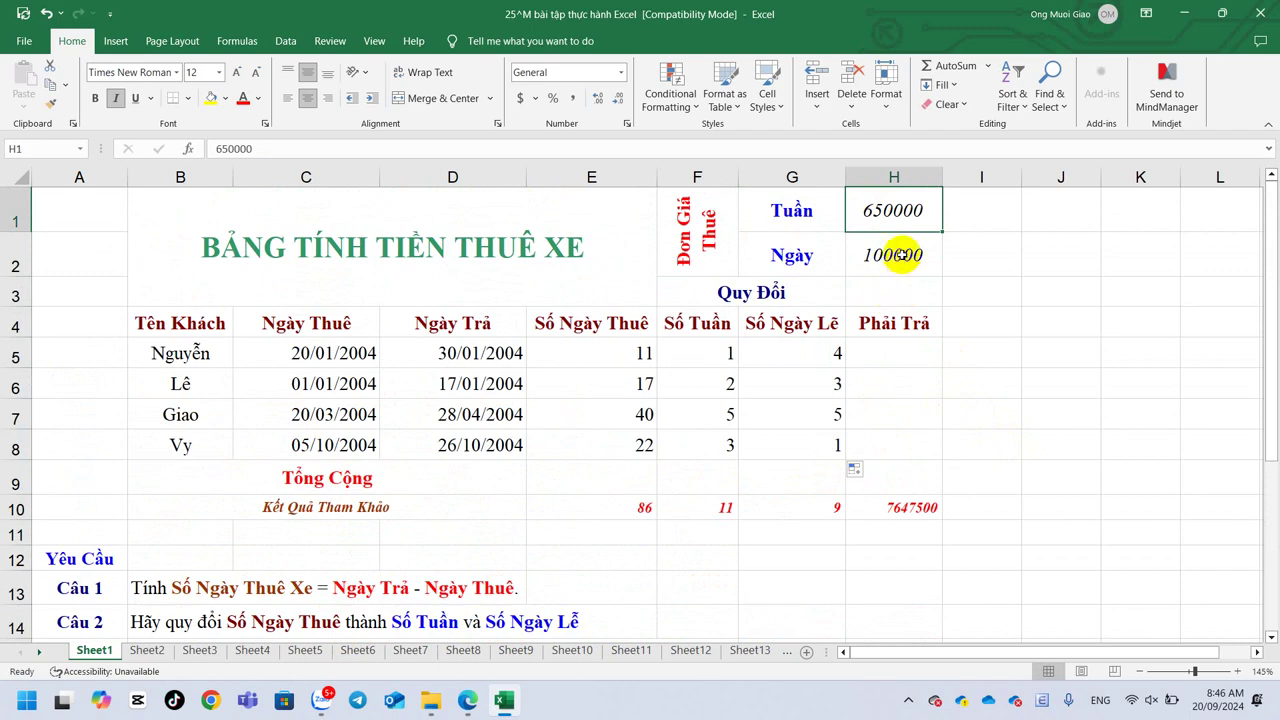
pyautogui.keyDown('shift'); pyautogui.click(900, 255); pyautogui.keyUp('shift')
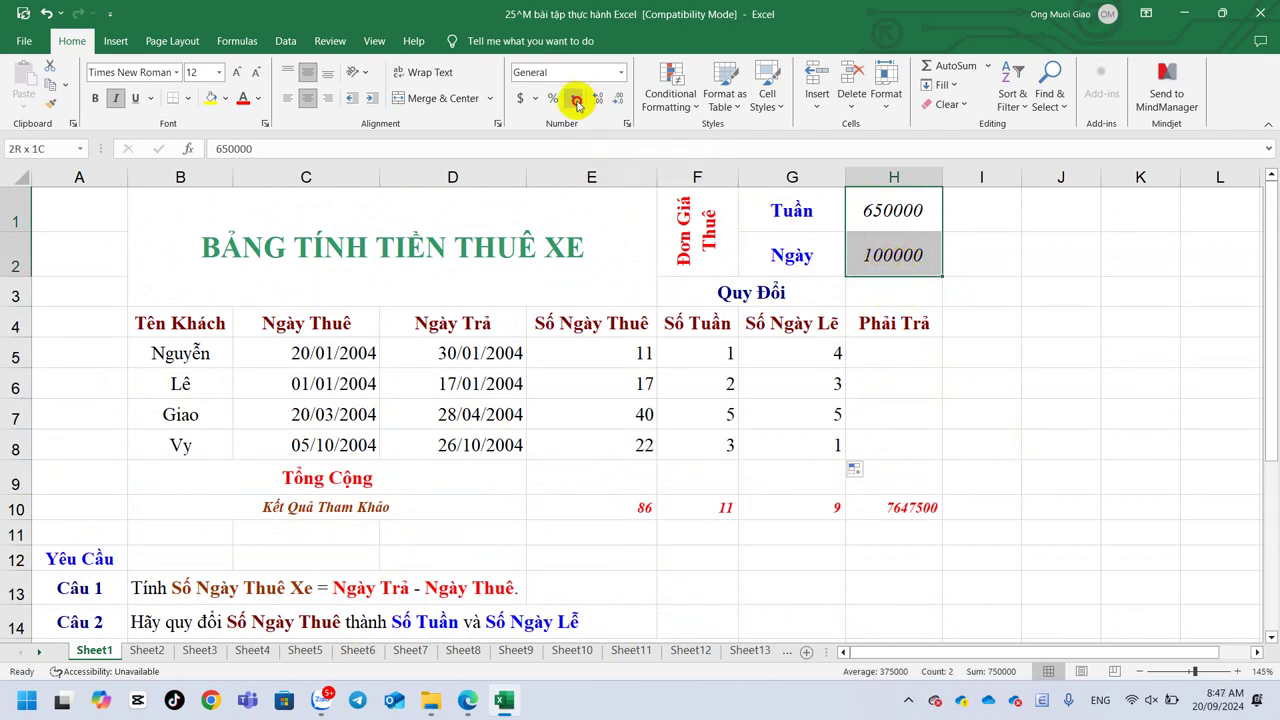
pyautogui.click(577, 102)
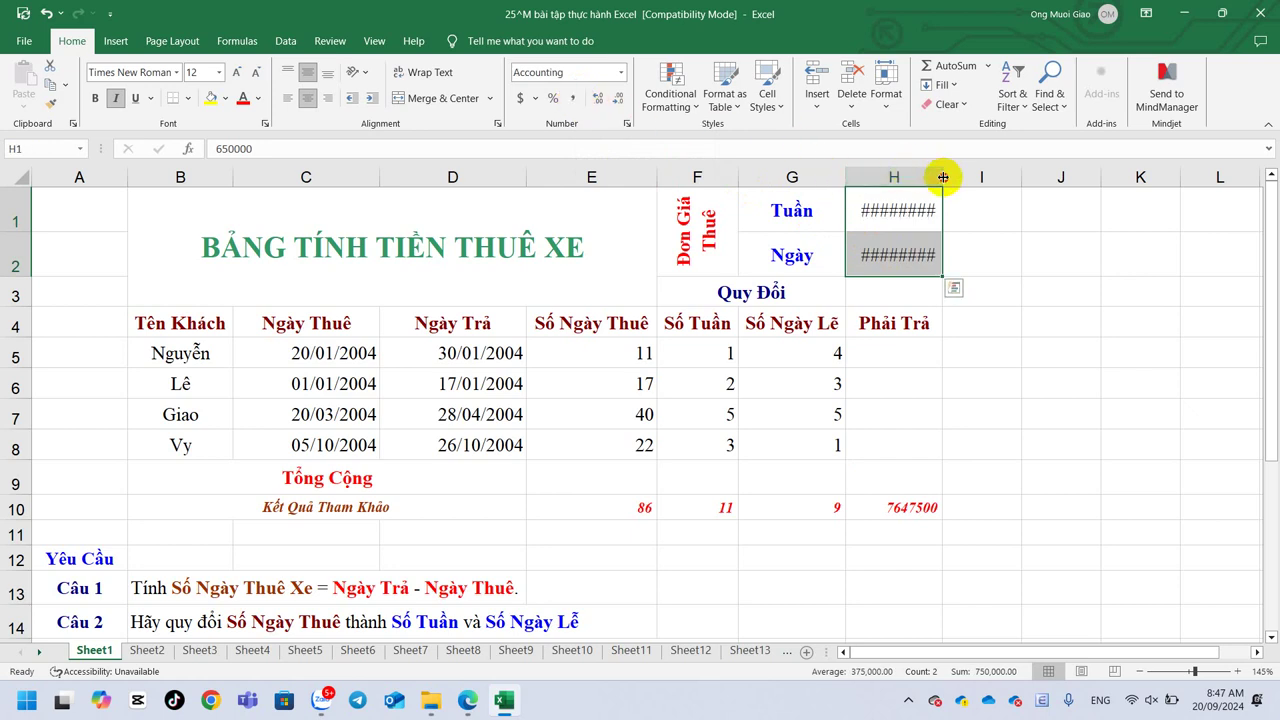
pyautogui.moveTo(943, 177); pyautogui.dragTo(984, 180)
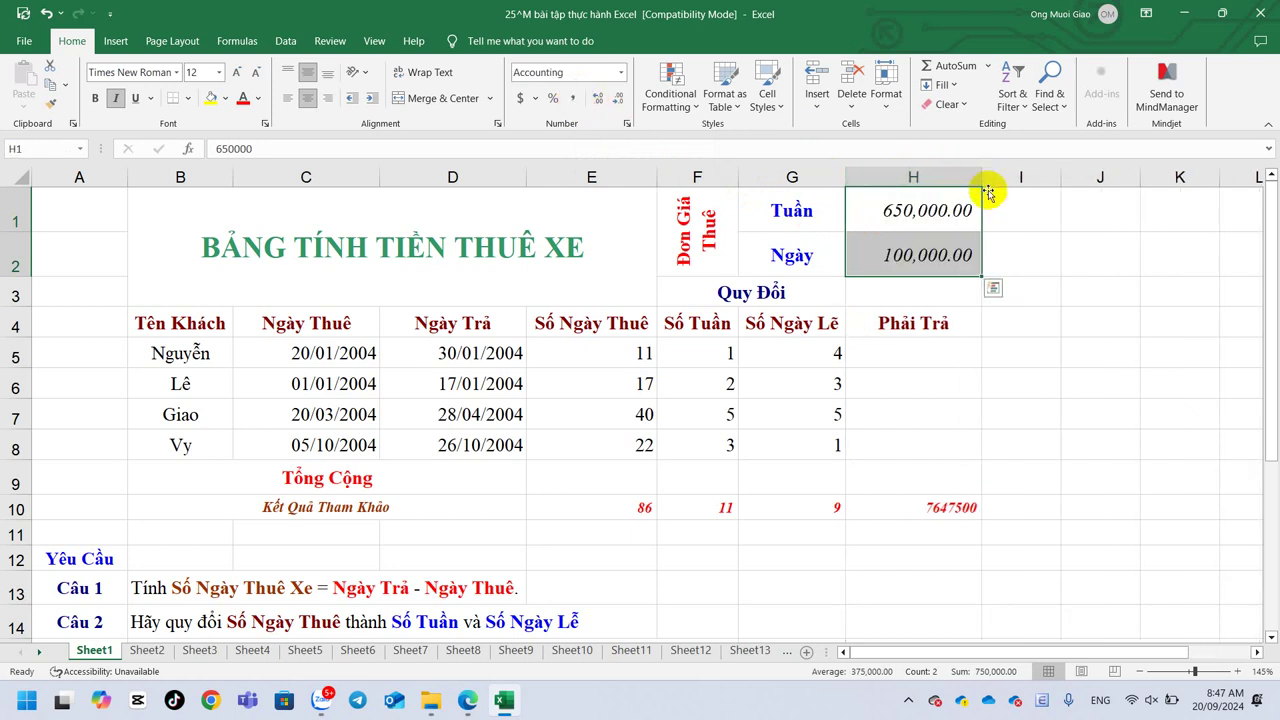
pyautogui.click(619, 100)
pyautogui.click(619, 100)
pyautogui.click(940, 212)
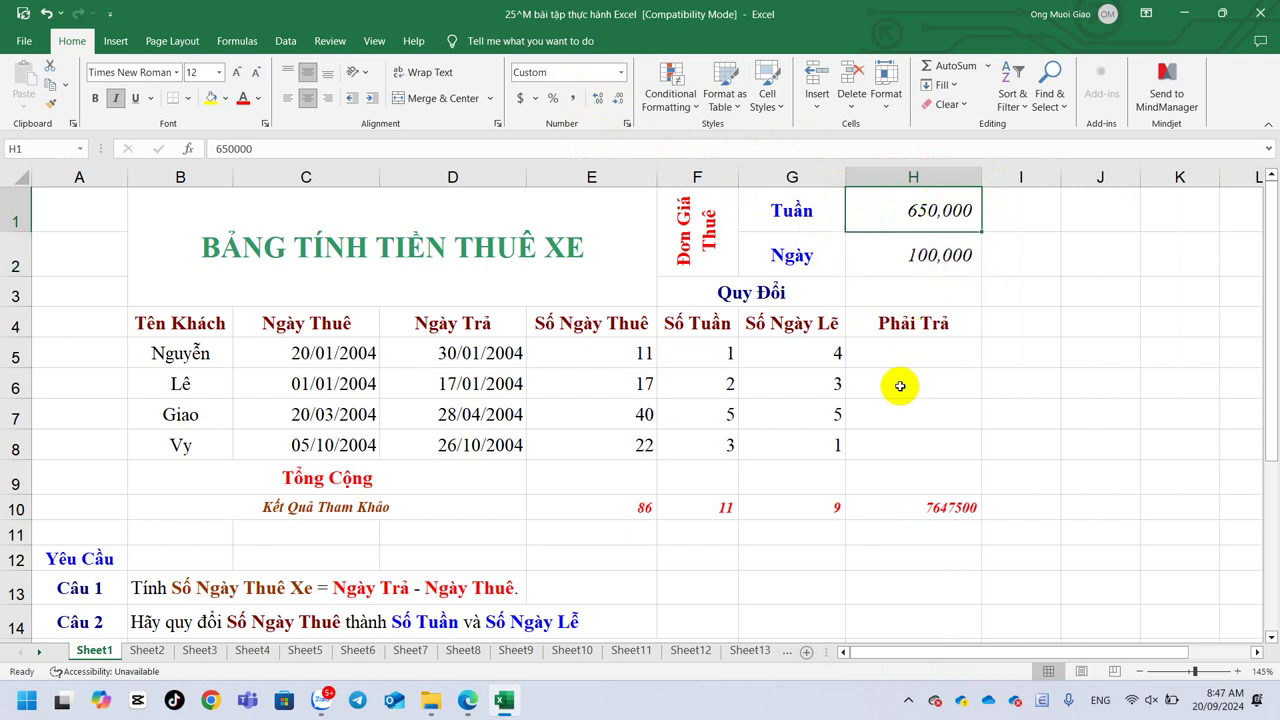
pyautogui.click(908, 254)
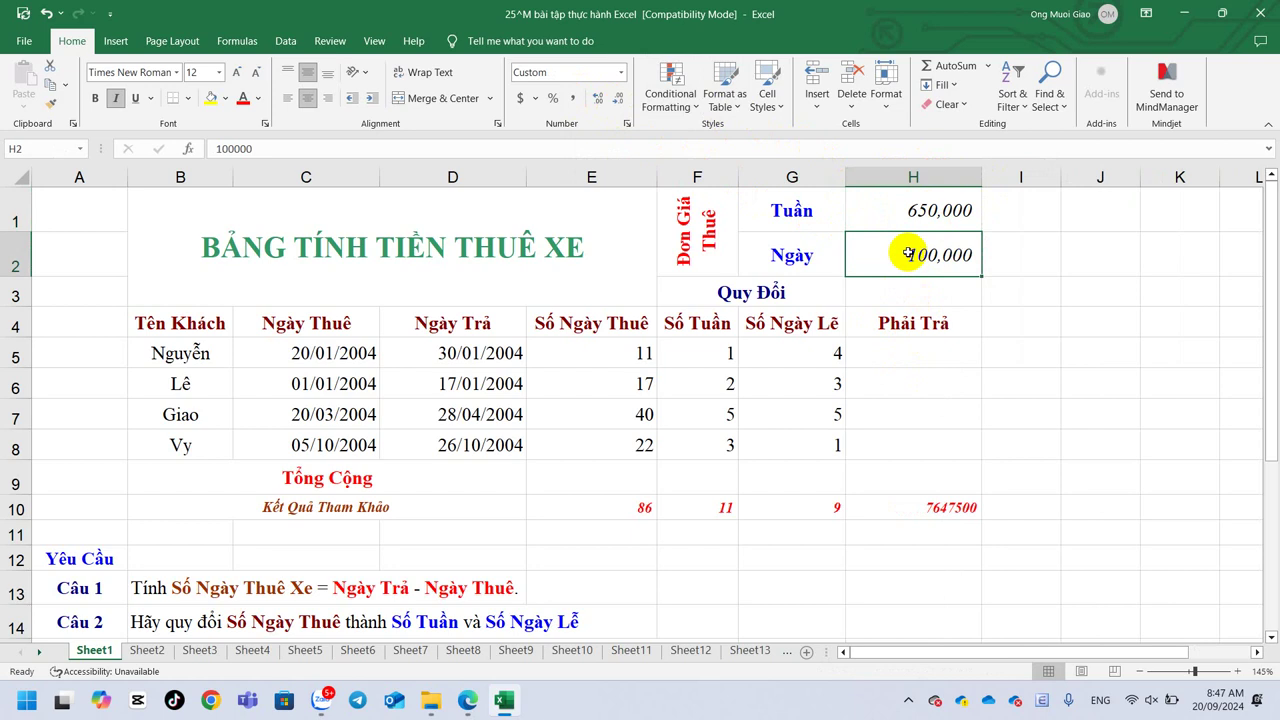
# Enter the formula =F5*H1+G5*H2 in H5 to calculate the first customer's Phải Trả amount.
pyautogui.click(899, 354)
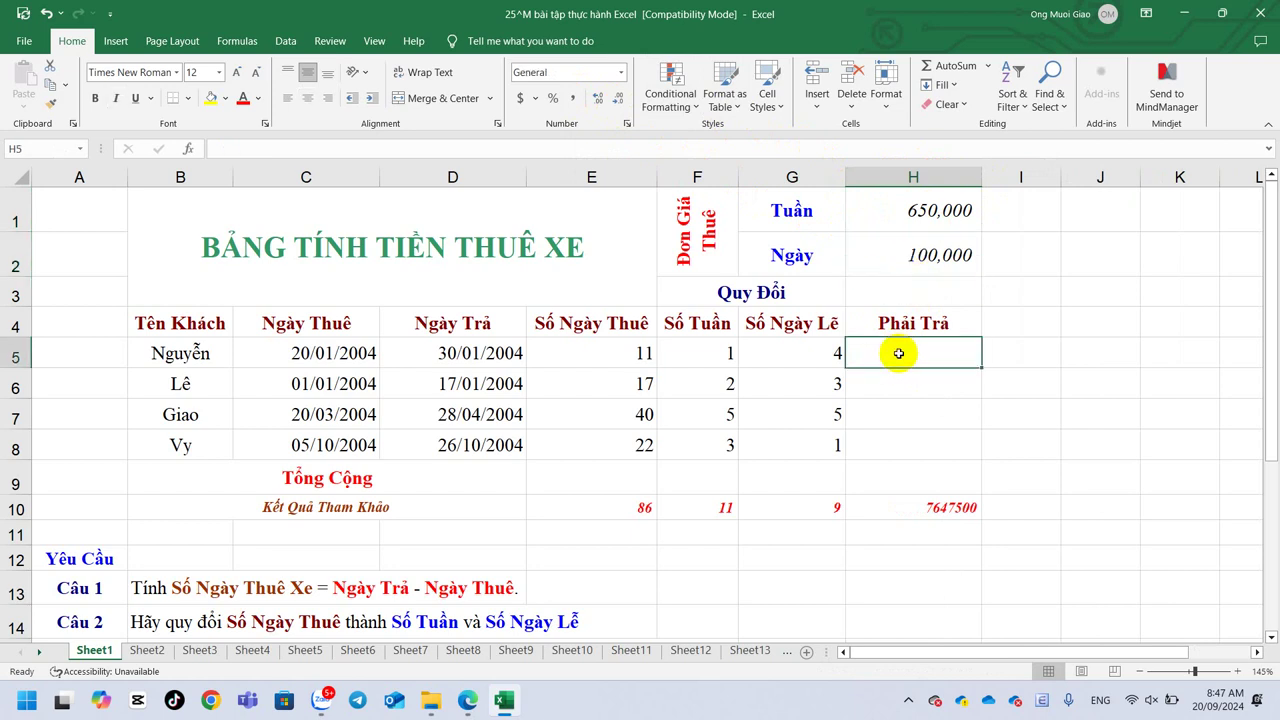
pyautogui.write('=')
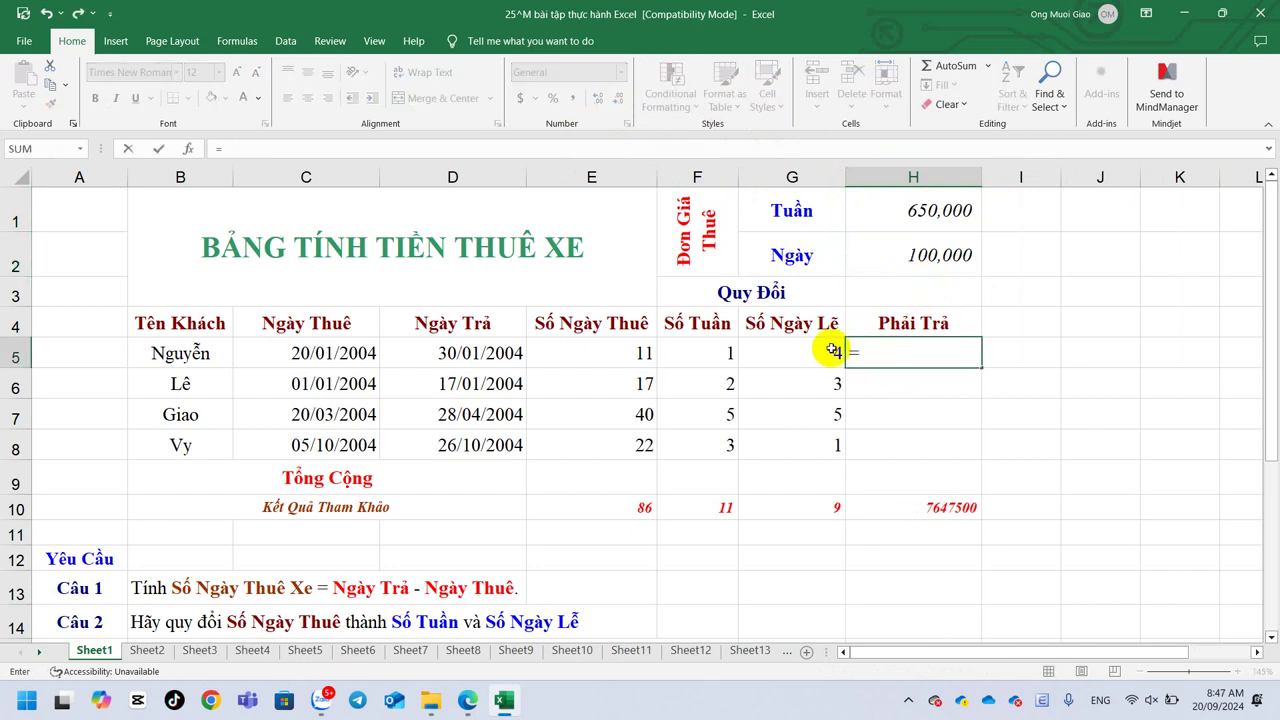
pyautogui.click(700, 351)
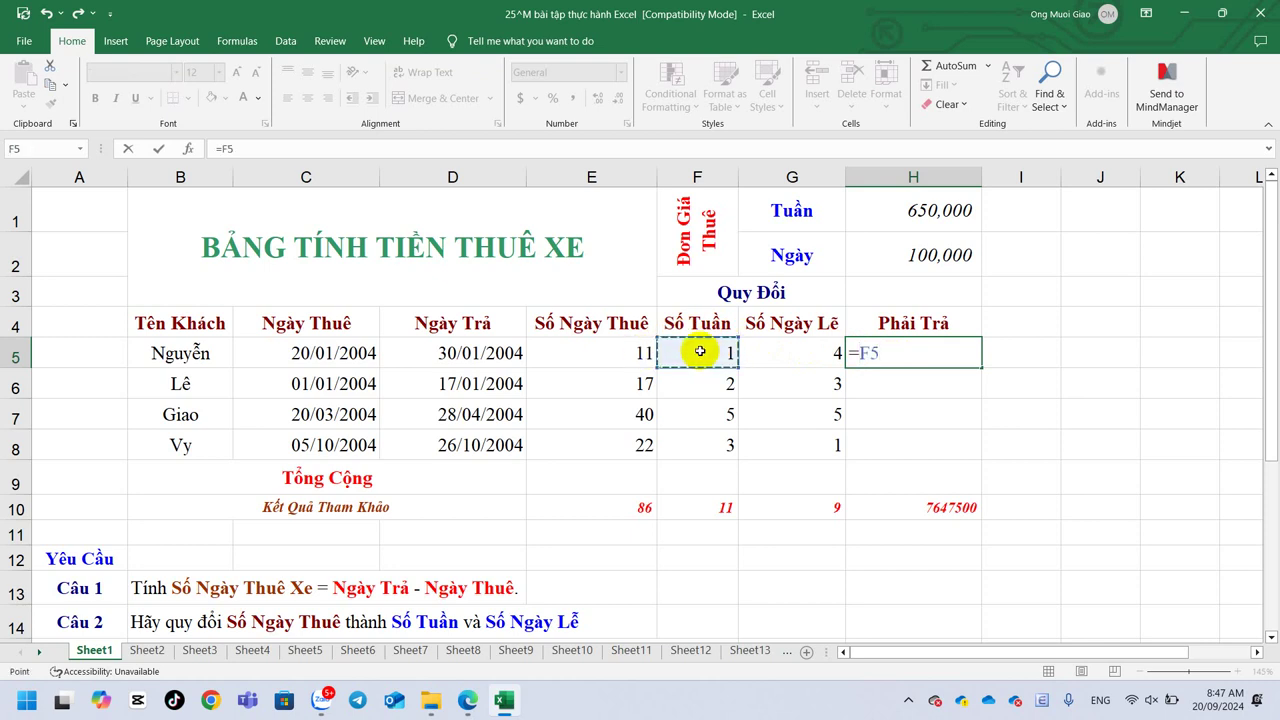
pyautogui.write('*')
pyautogui.click(880, 215)
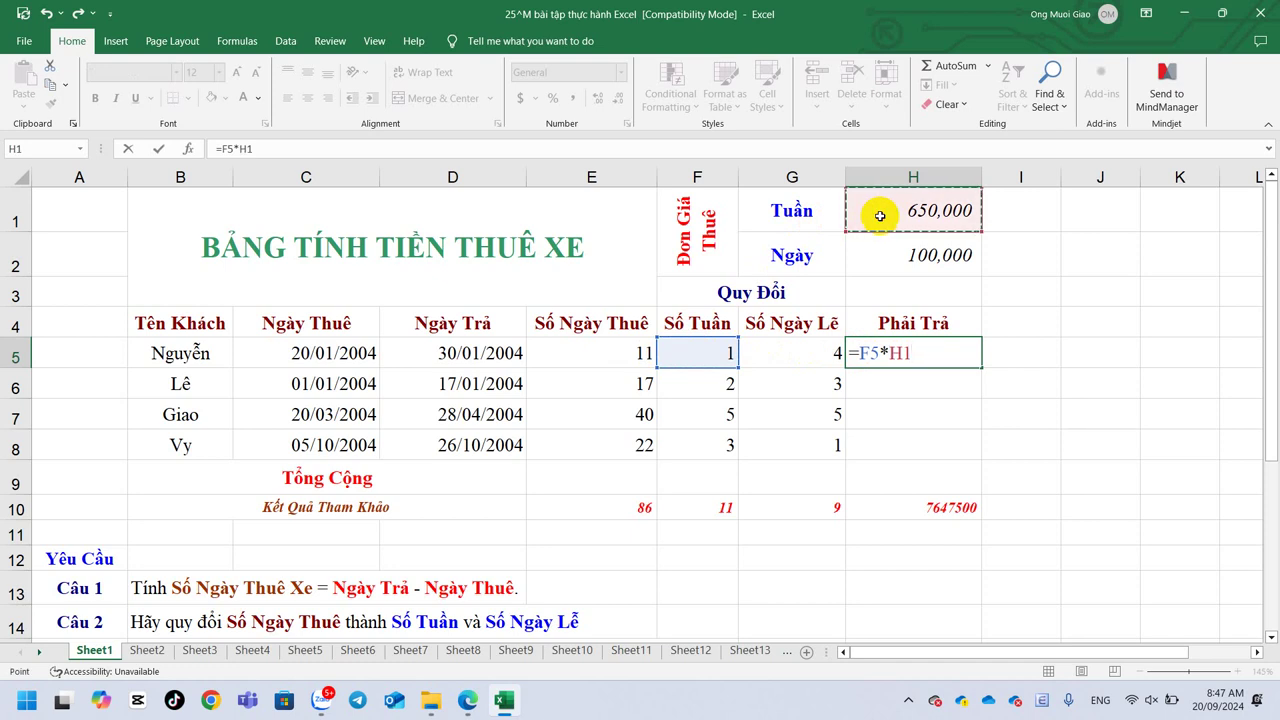
pyautogui.write('+')
pyautogui.click(792, 362)
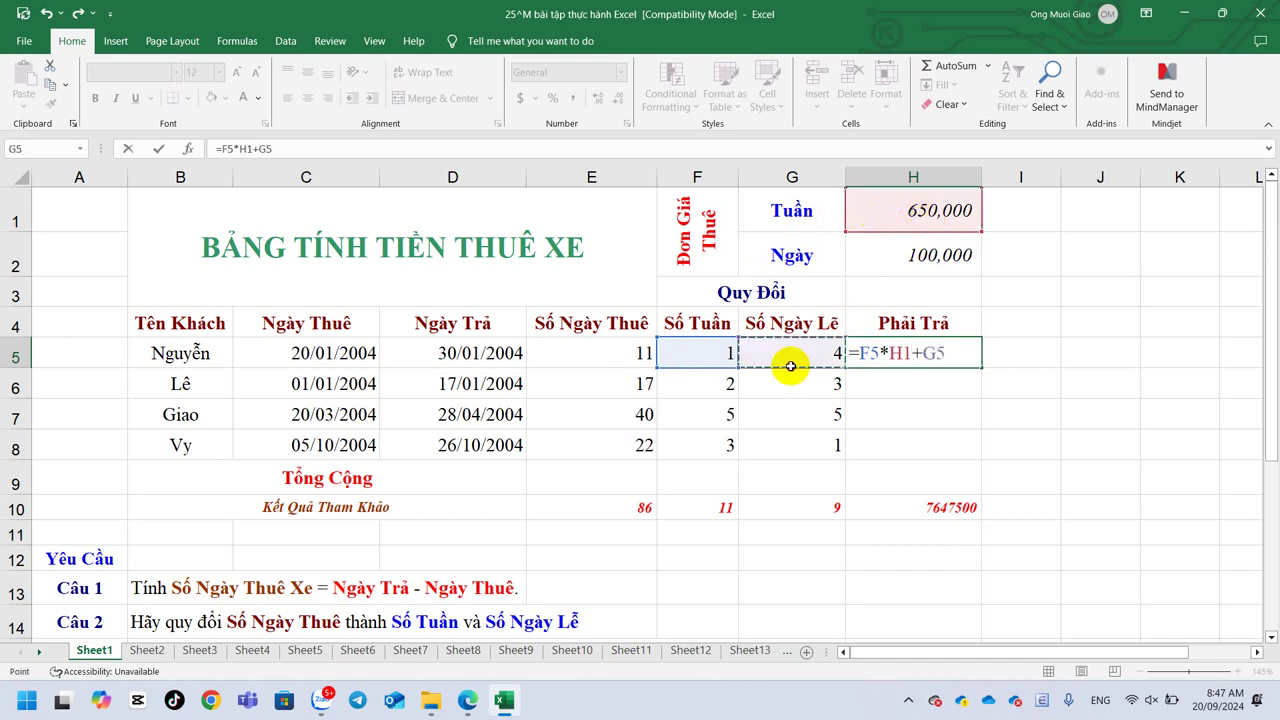
pyautogui.write('*')
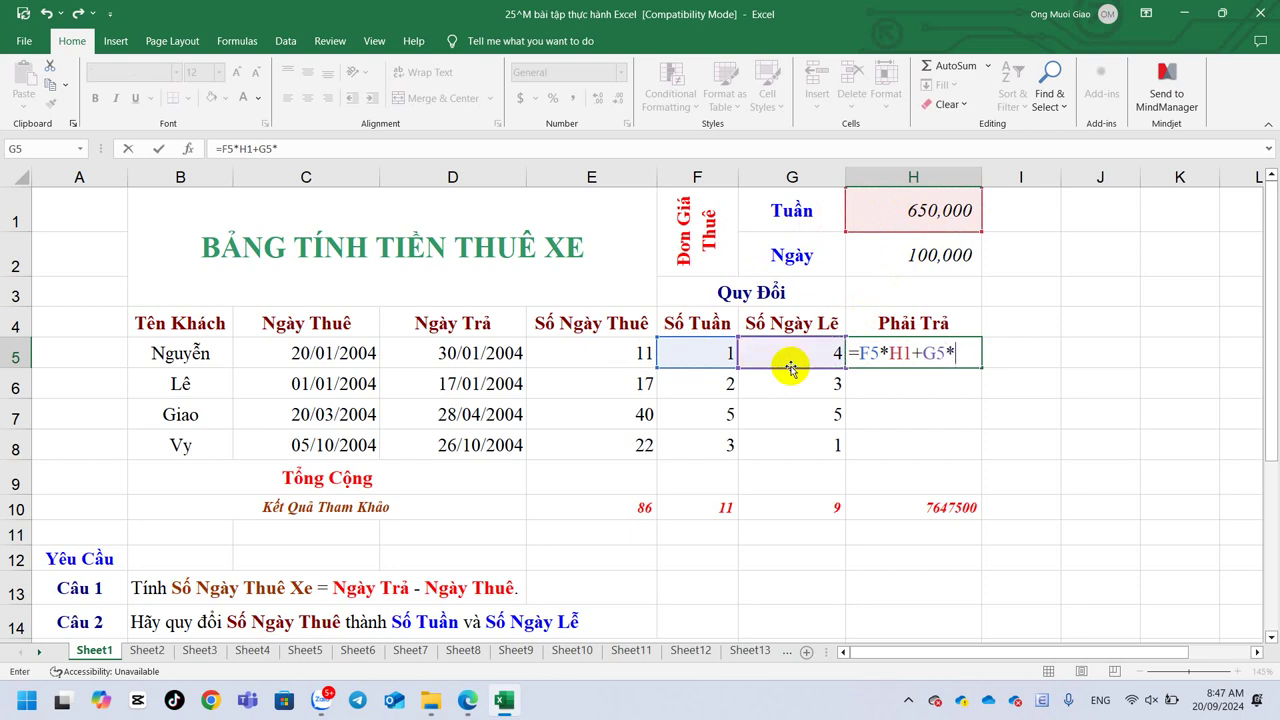
pyautogui.click(889, 262)
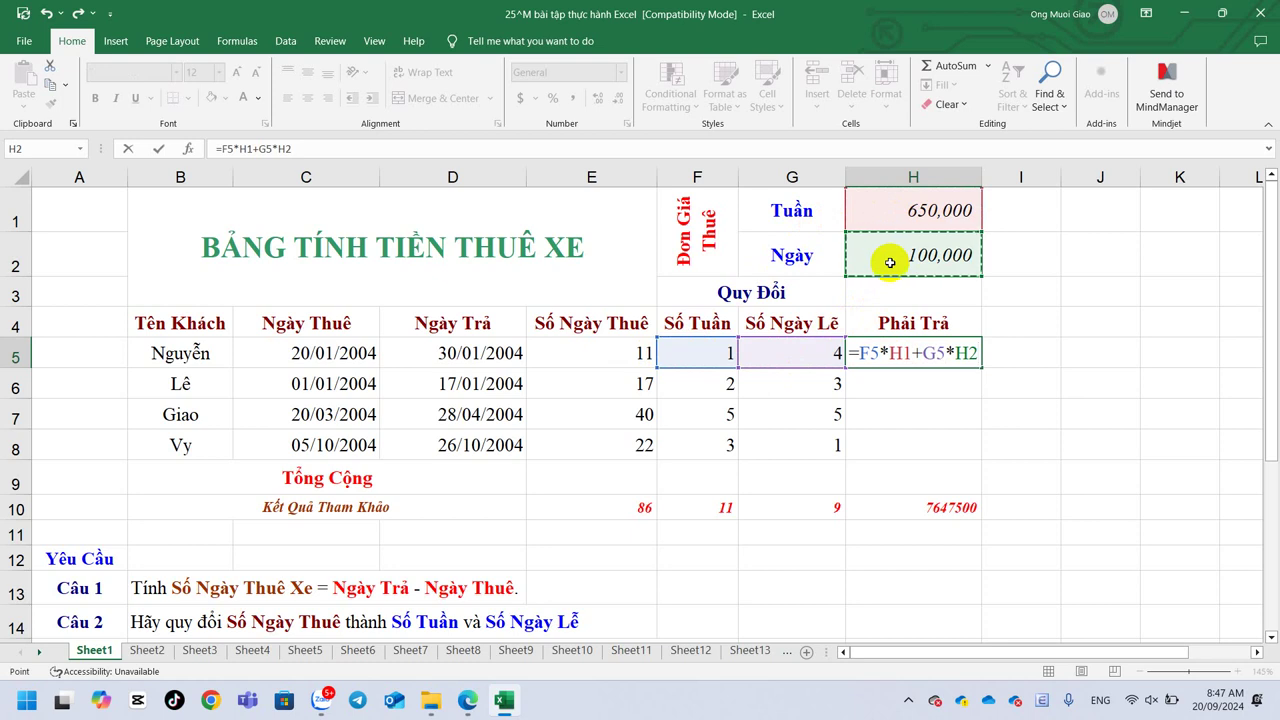
pyautogui.press('Return')
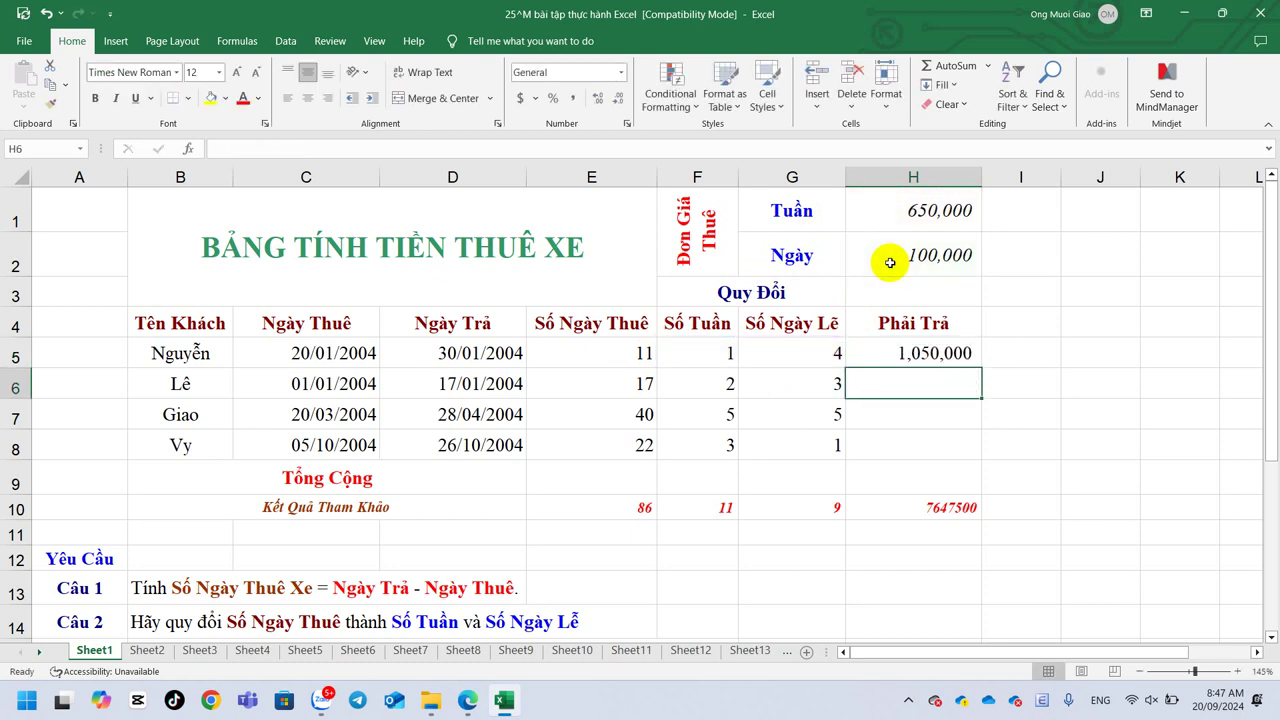
# Try to fill the relative-reference formula from H5 down to H8, and inspect the cell references copied into H6.
pyautogui.click(945, 354)
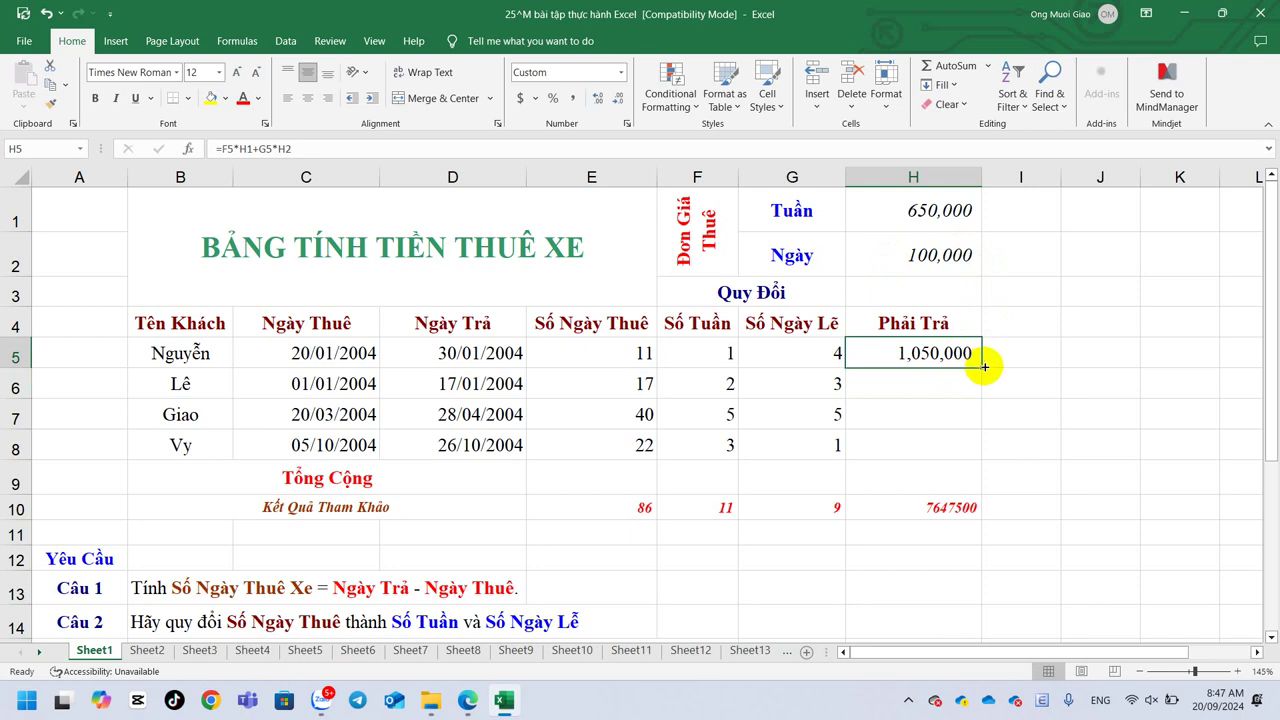
pyautogui.moveTo(984, 367); pyautogui.dragTo(970, 459)
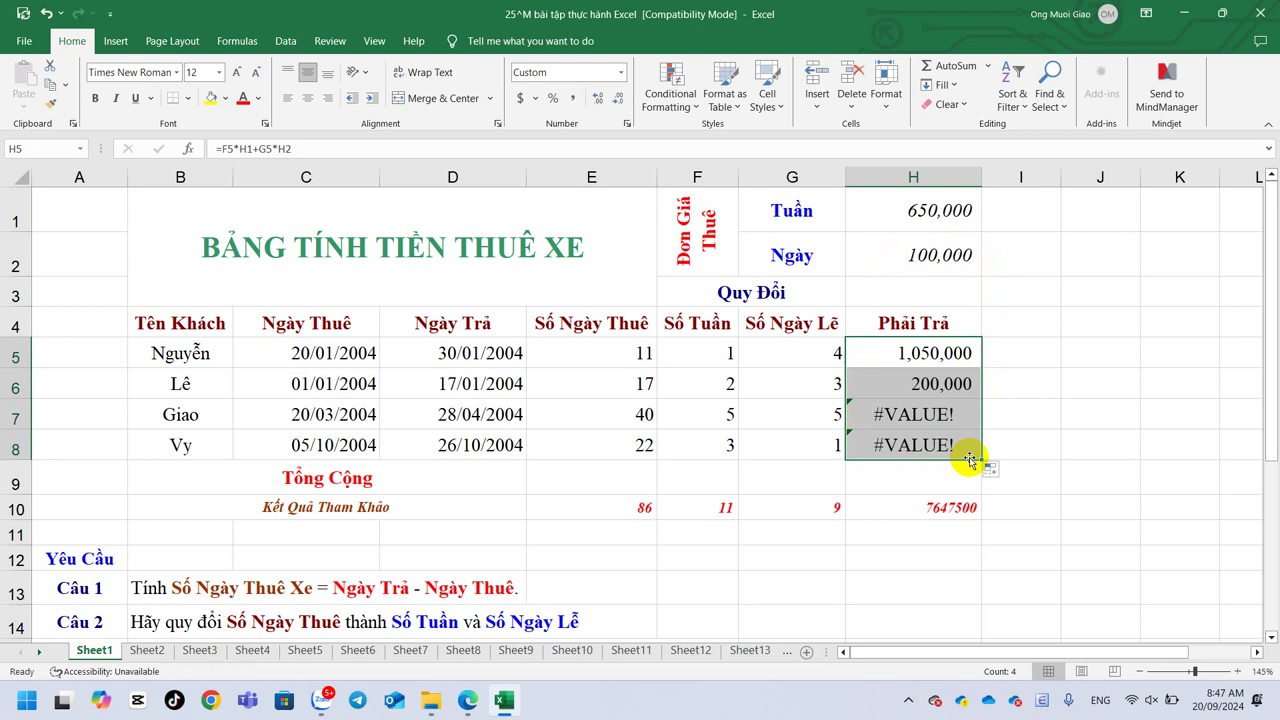
pyautogui.click(922, 384)
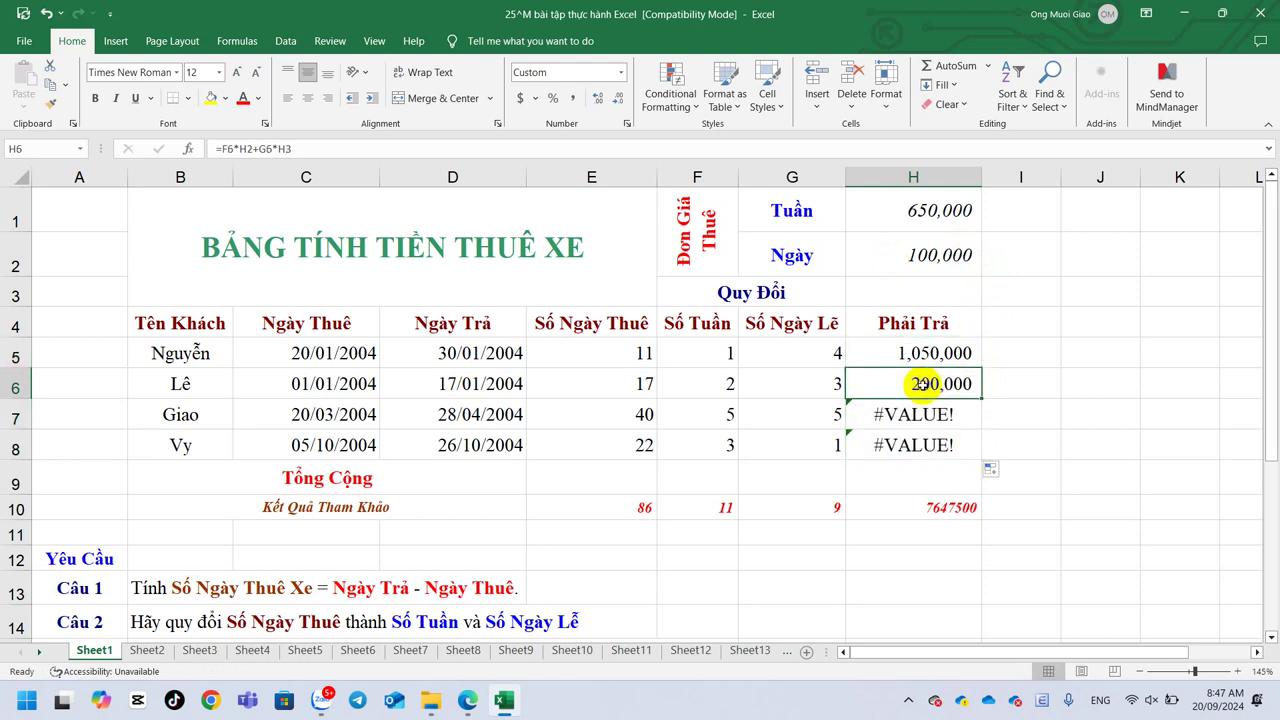
pyautogui.doubleClick(922, 384)
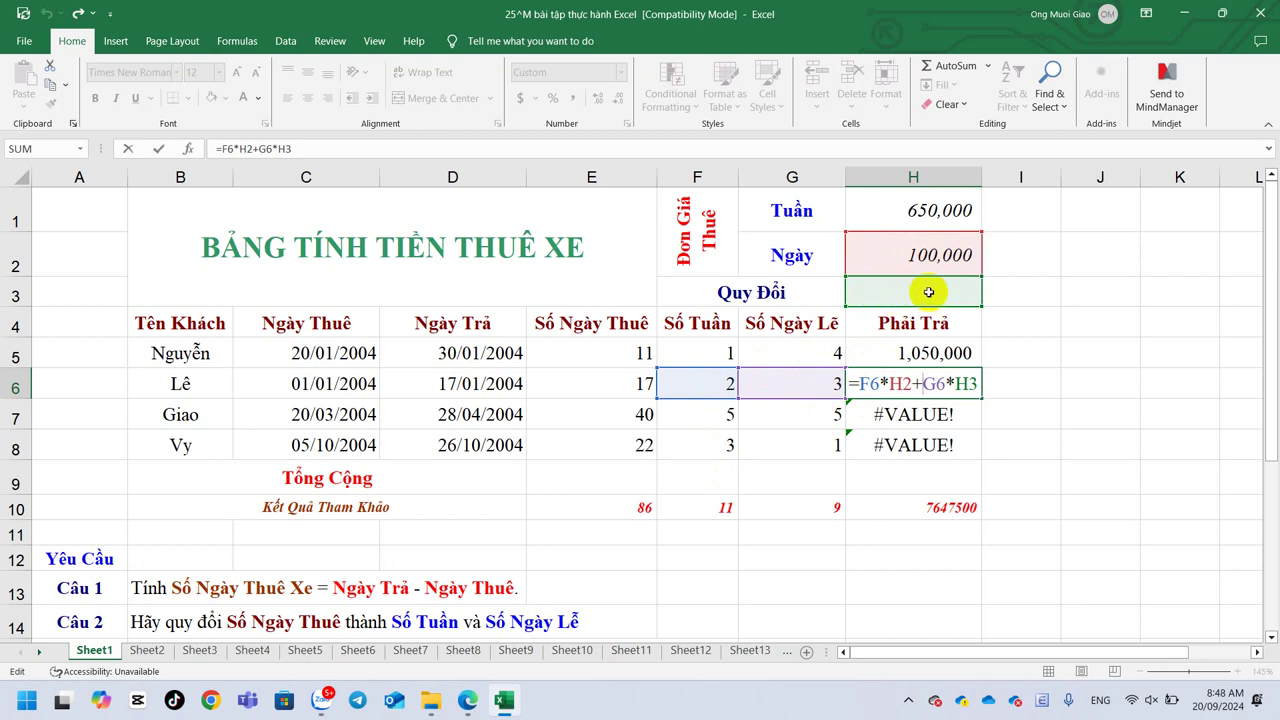
pyautogui.hotkey('ctrl', 'Return')
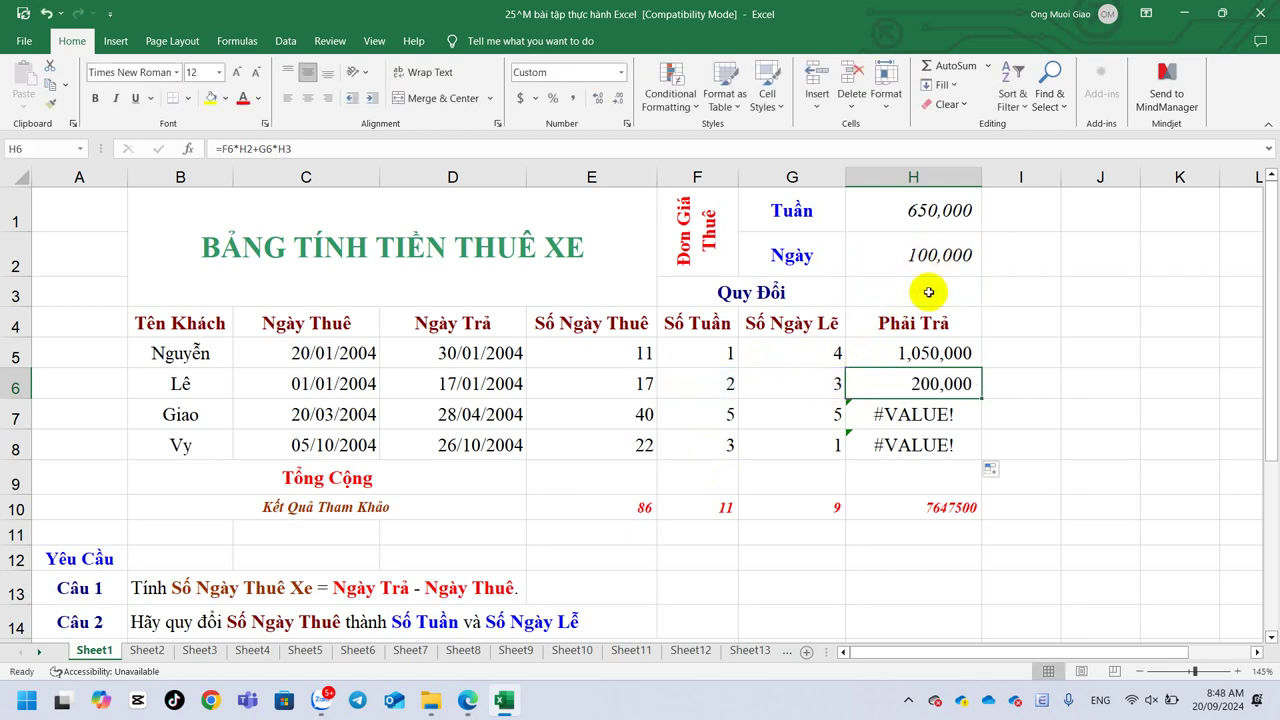
# Make both unit price references in the H5 formula absolute, giving =F5*$H$1+G5*$H$2.
pyautogui.click(910, 353)
pyautogui.doubleClick(910, 353)
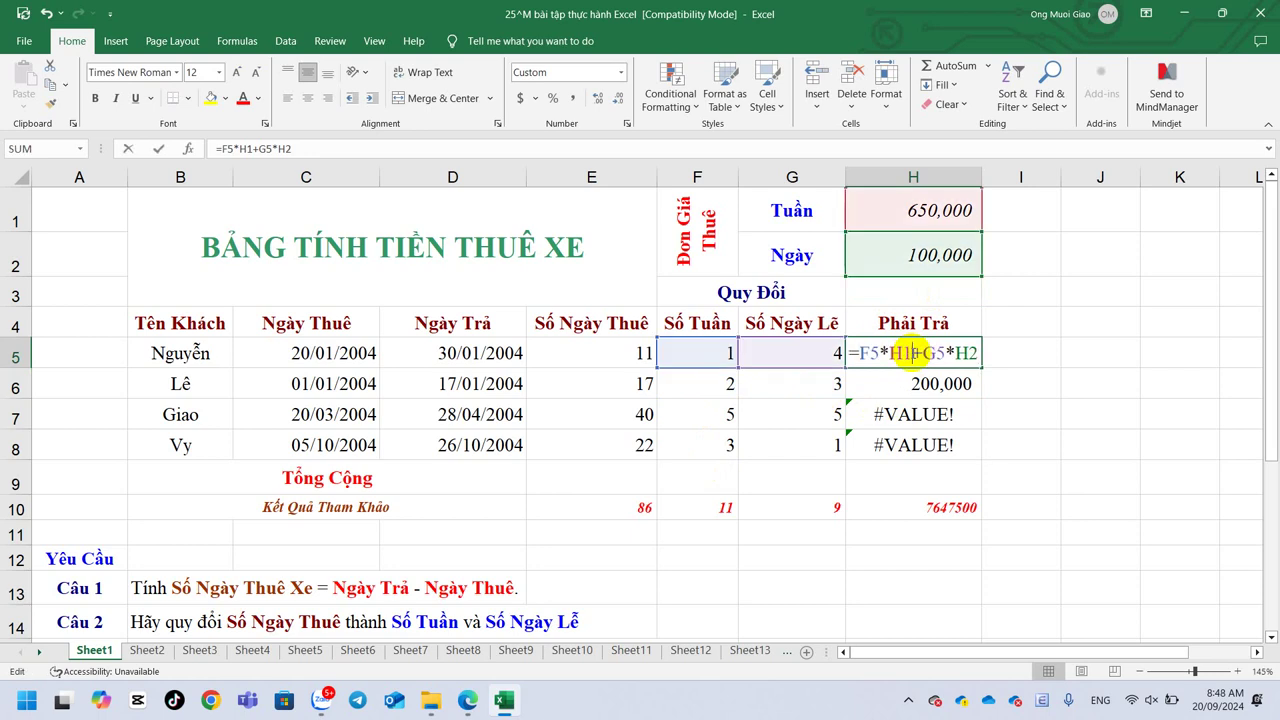
pyautogui.click(940, 211)
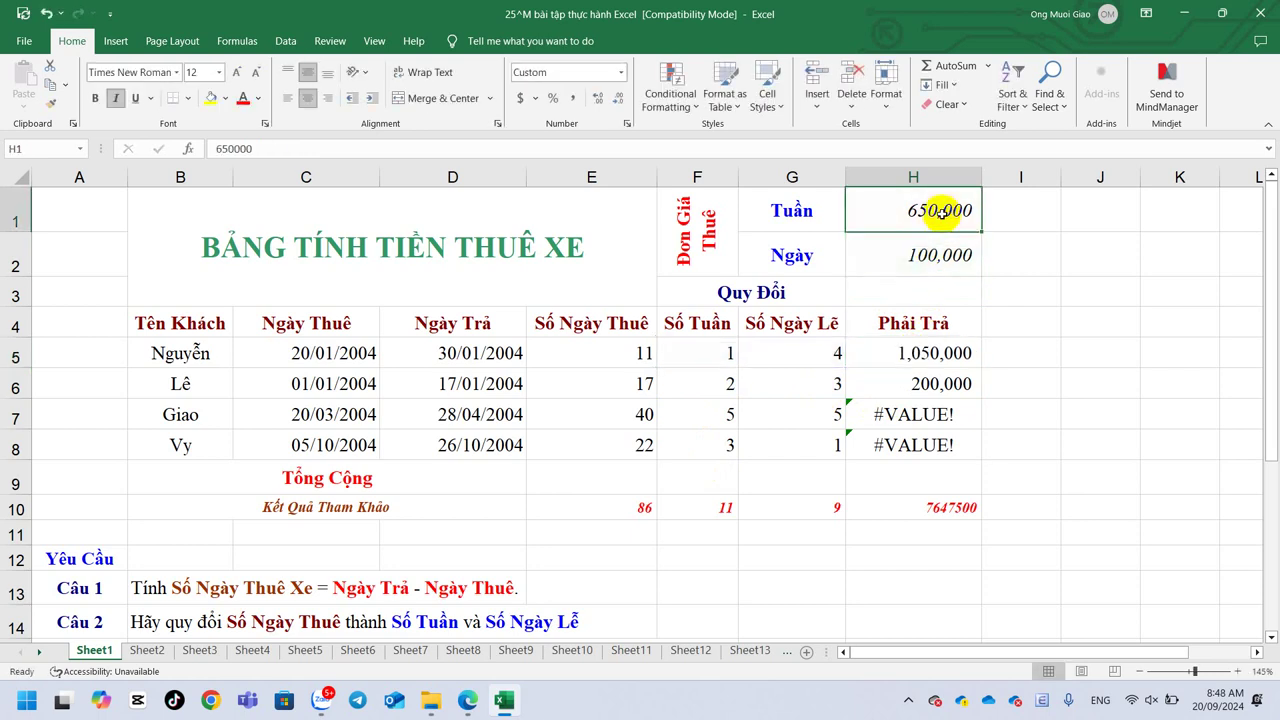
pyautogui.doubleClick(908, 353)
pyautogui.doubleClick(900, 353)
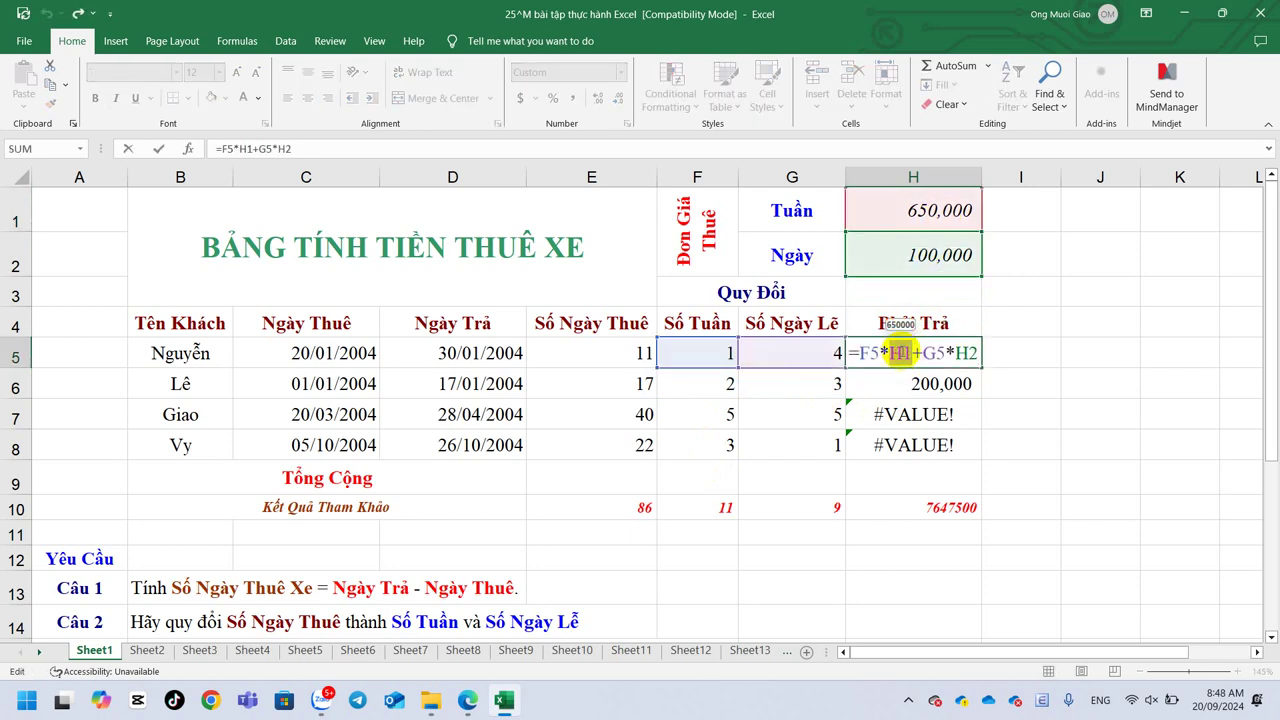
pyautogui.press('F4')
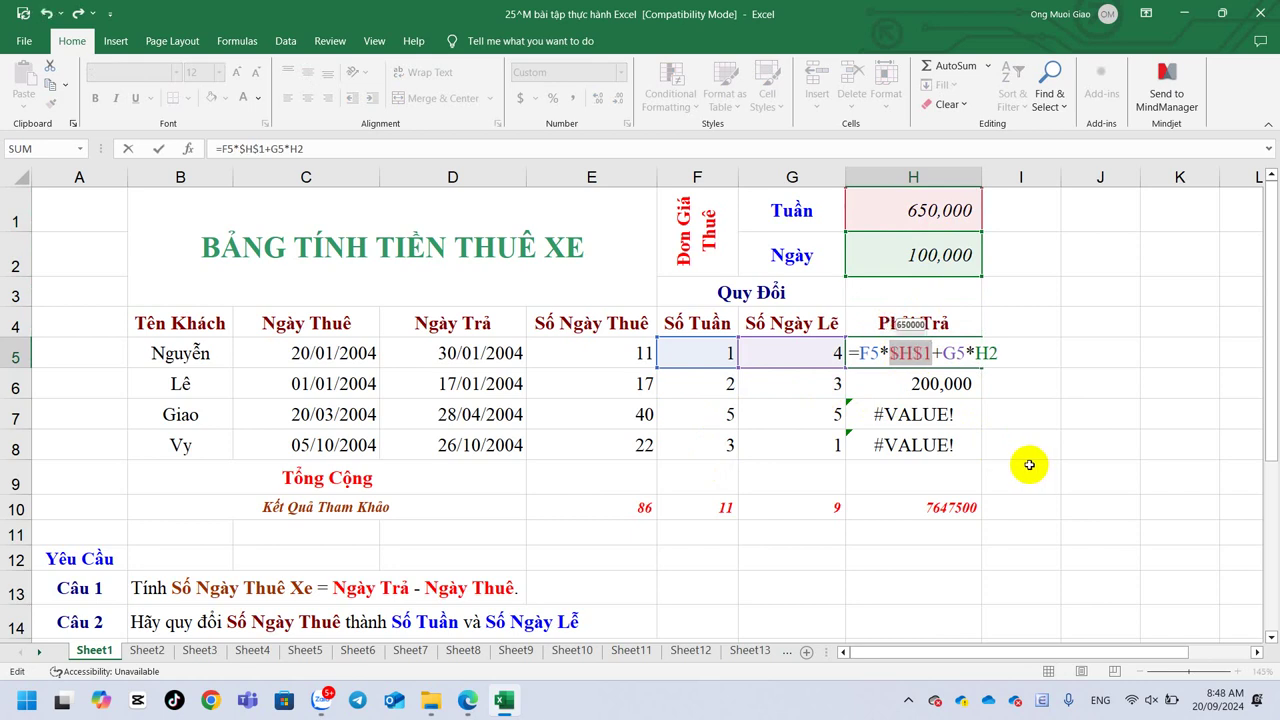
pyautogui.doubleClick(986, 353)
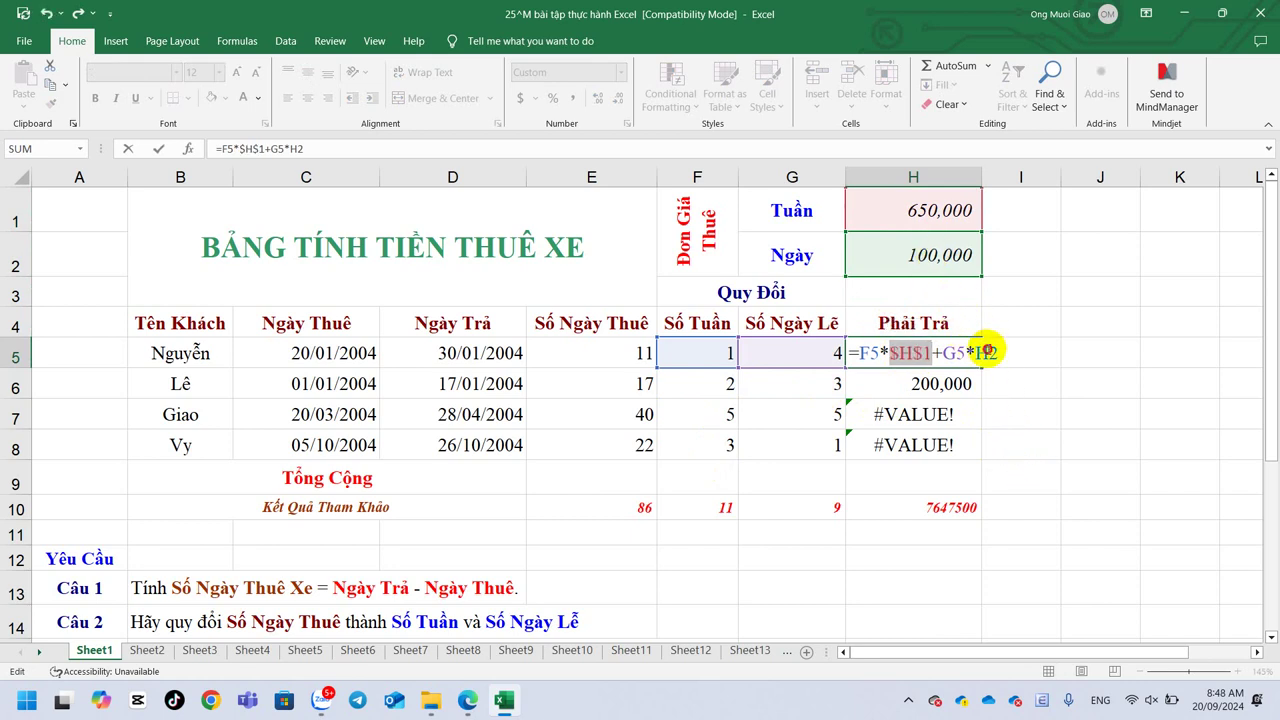
pyautogui.press('F4')
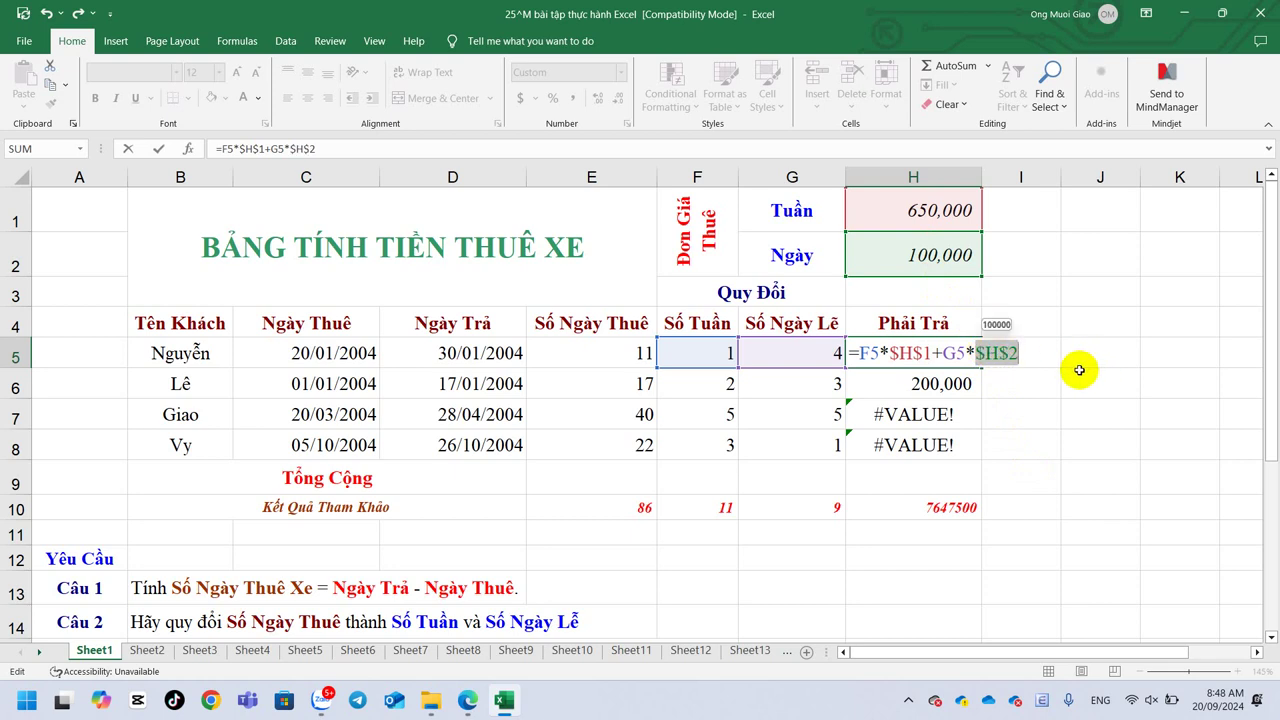
pyautogui.hotkey('ctrl', 'Return')
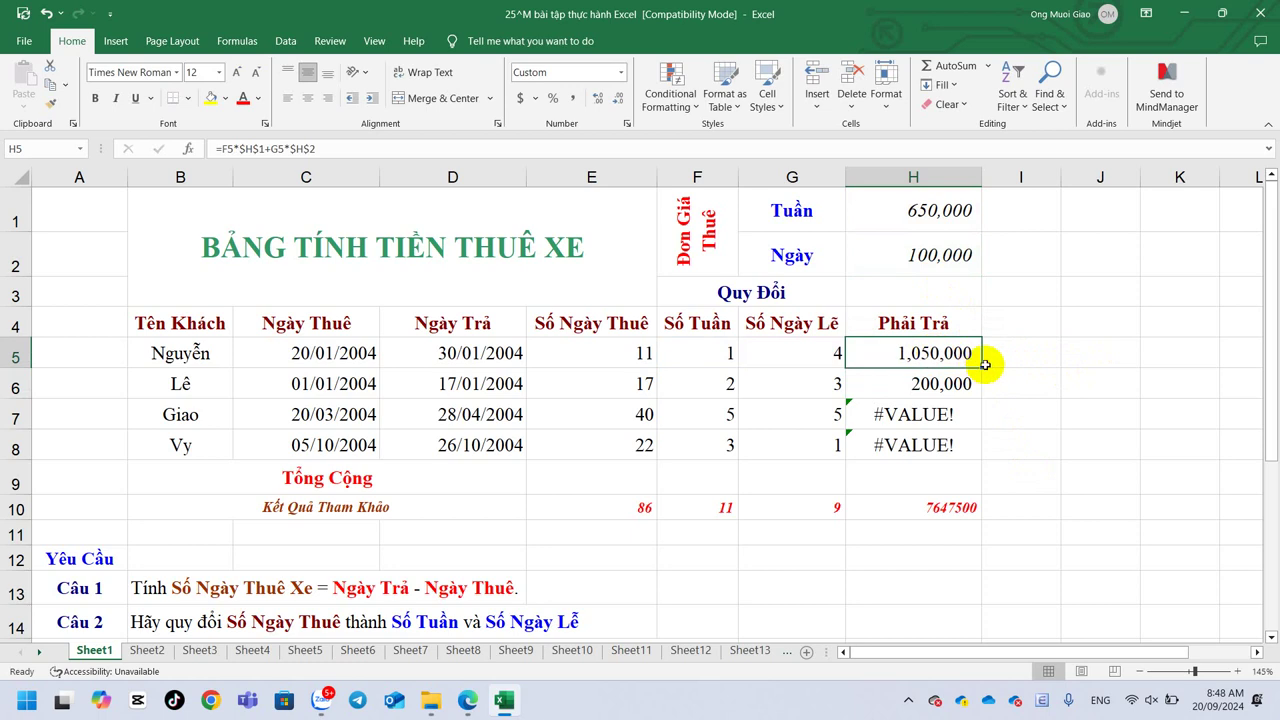
# Fill the corrected H5 formula down through H8 and check the references in H6.
pyautogui.moveTo(981, 368); pyautogui.dragTo(974, 453)
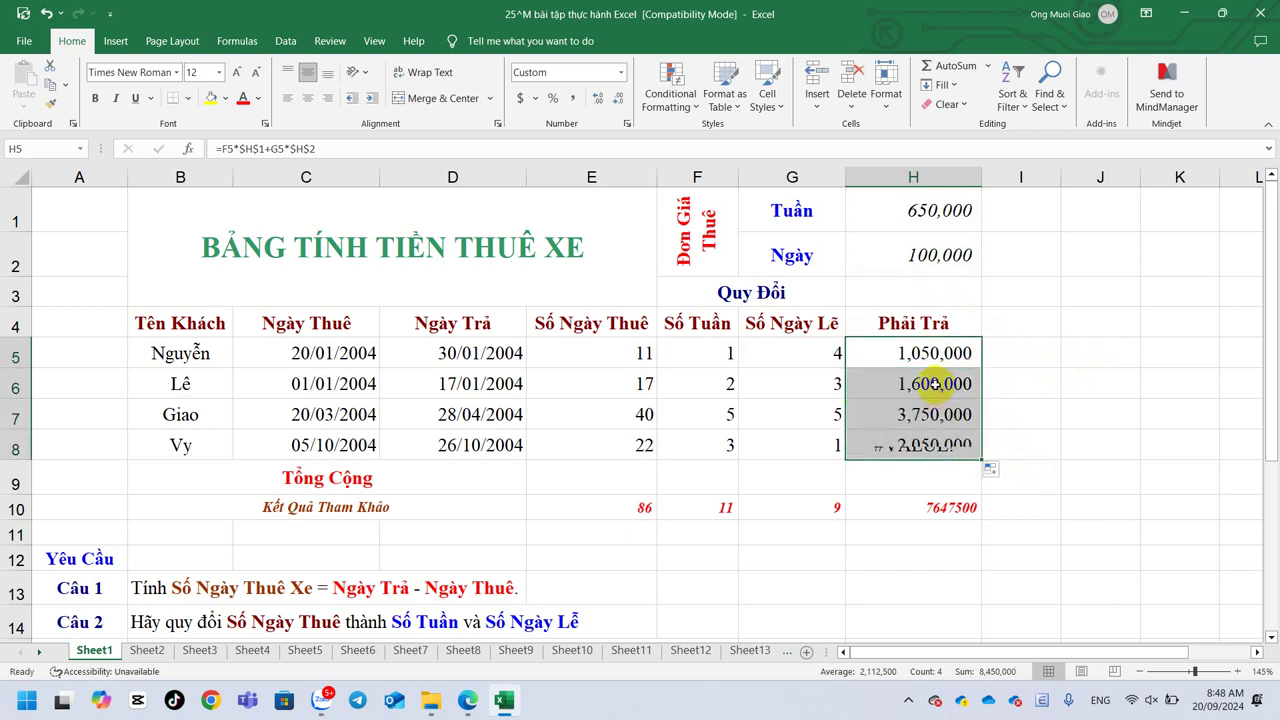
pyautogui.doubleClick(927, 383)
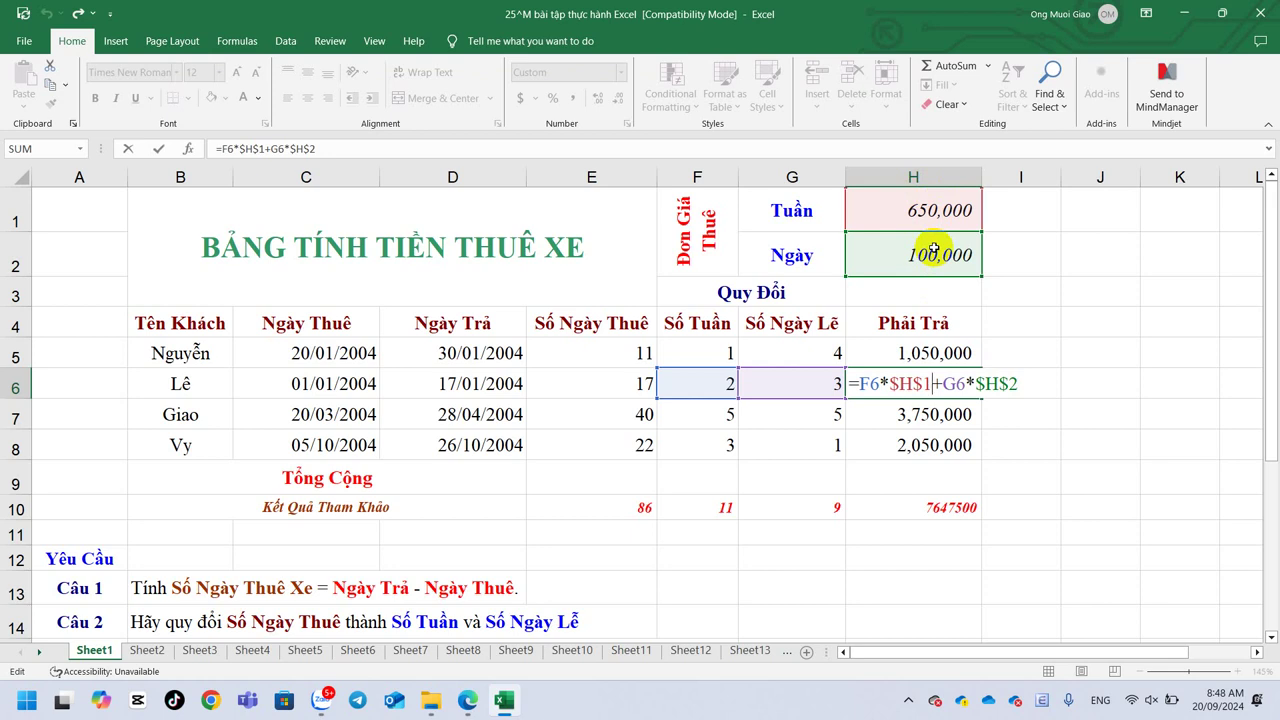
pyautogui.hotkey('ctrl', 'Return')
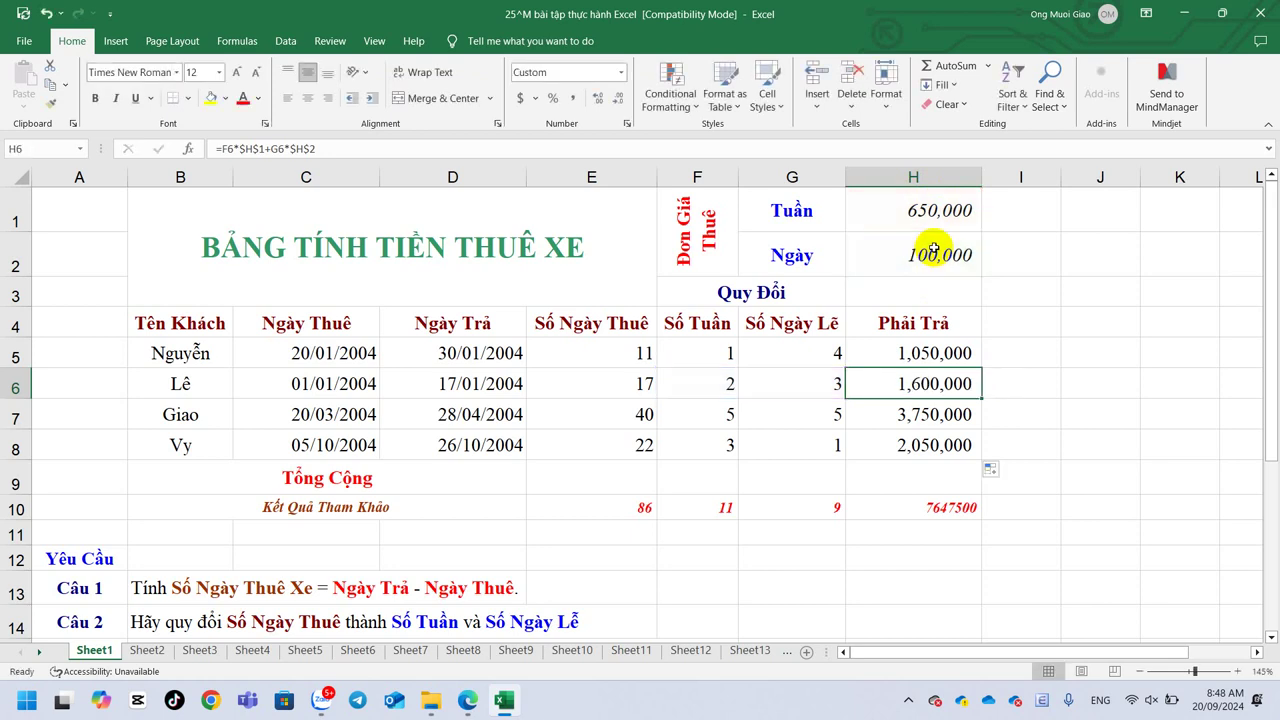
# Review the H5 formula's references and the 5% discount requirement for Phải Trả under Câu 3.
pyautogui.doubleClick(927, 352)
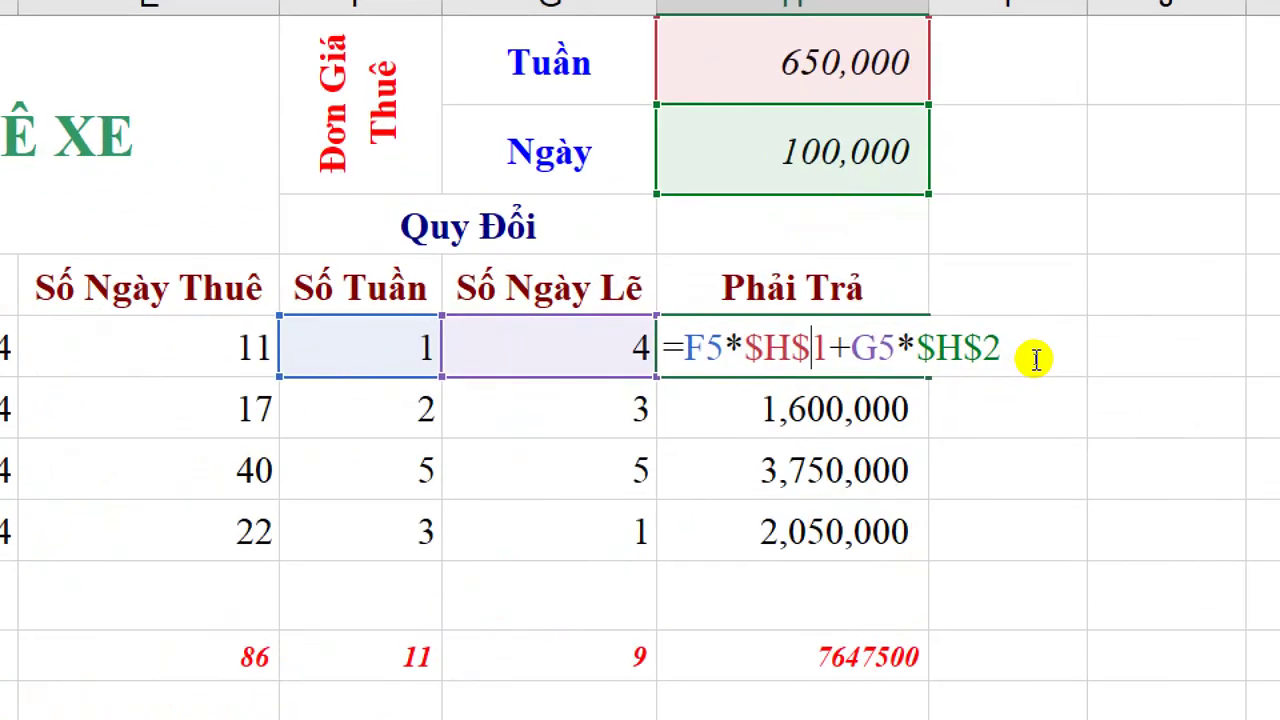
pyautogui.click(1034, 359)
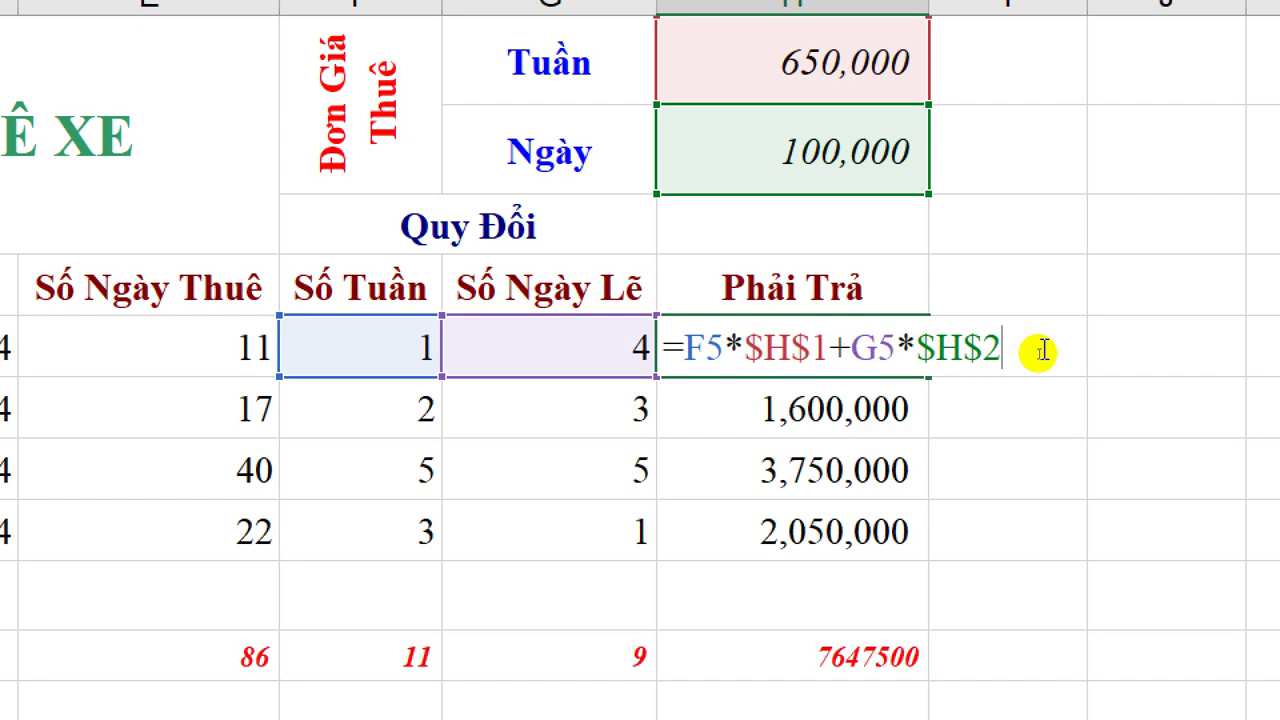
pyautogui.press('Return')
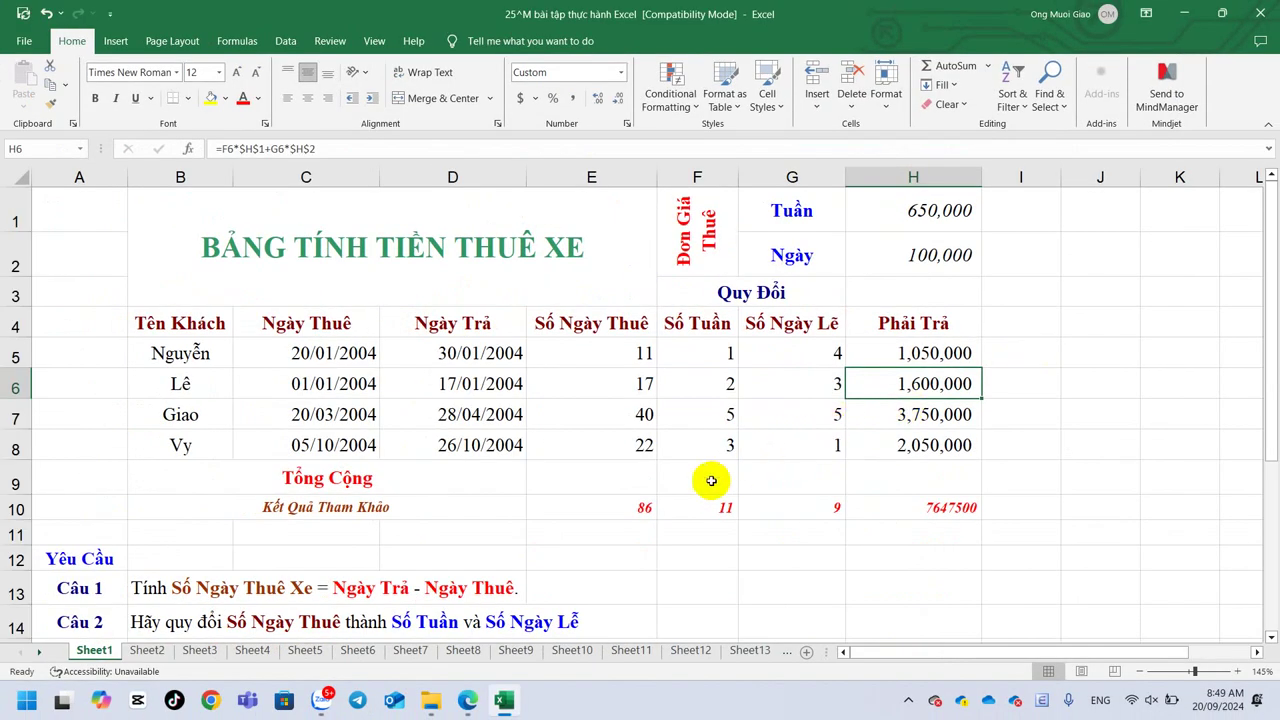
pyautogui.scroll(-2, 357, 604)
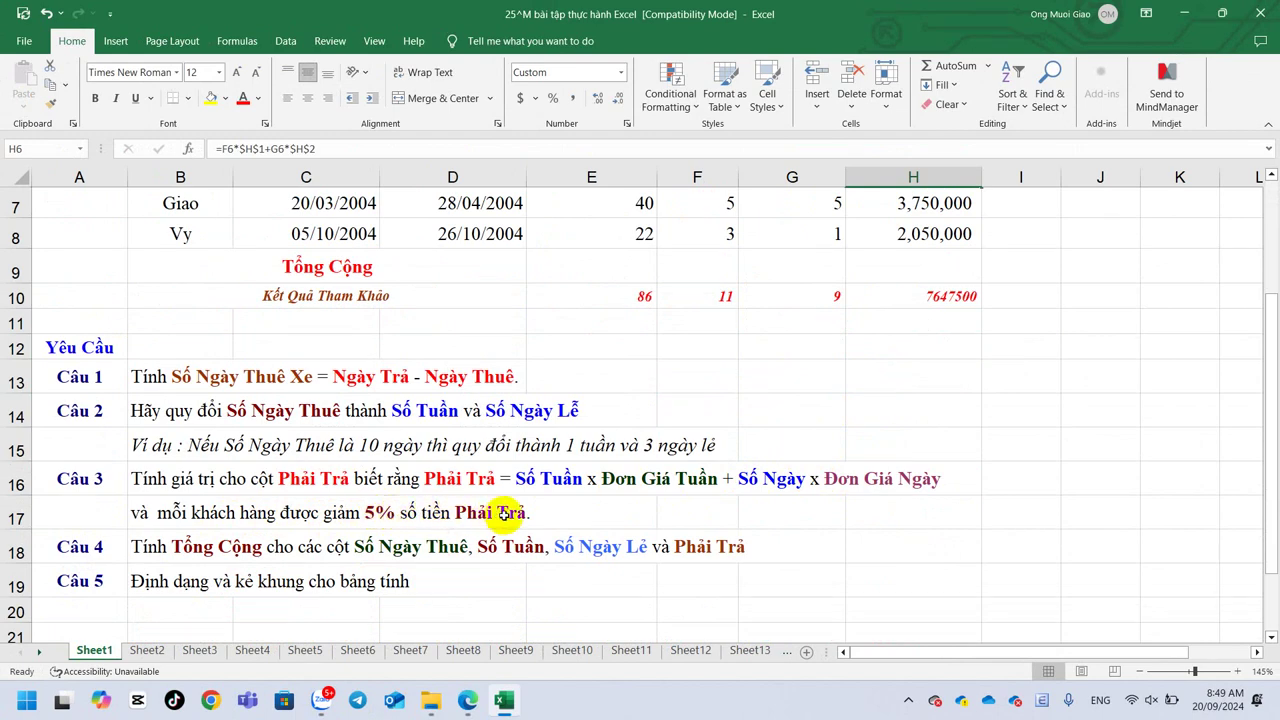
pyautogui.scroll(2, 500, 514)
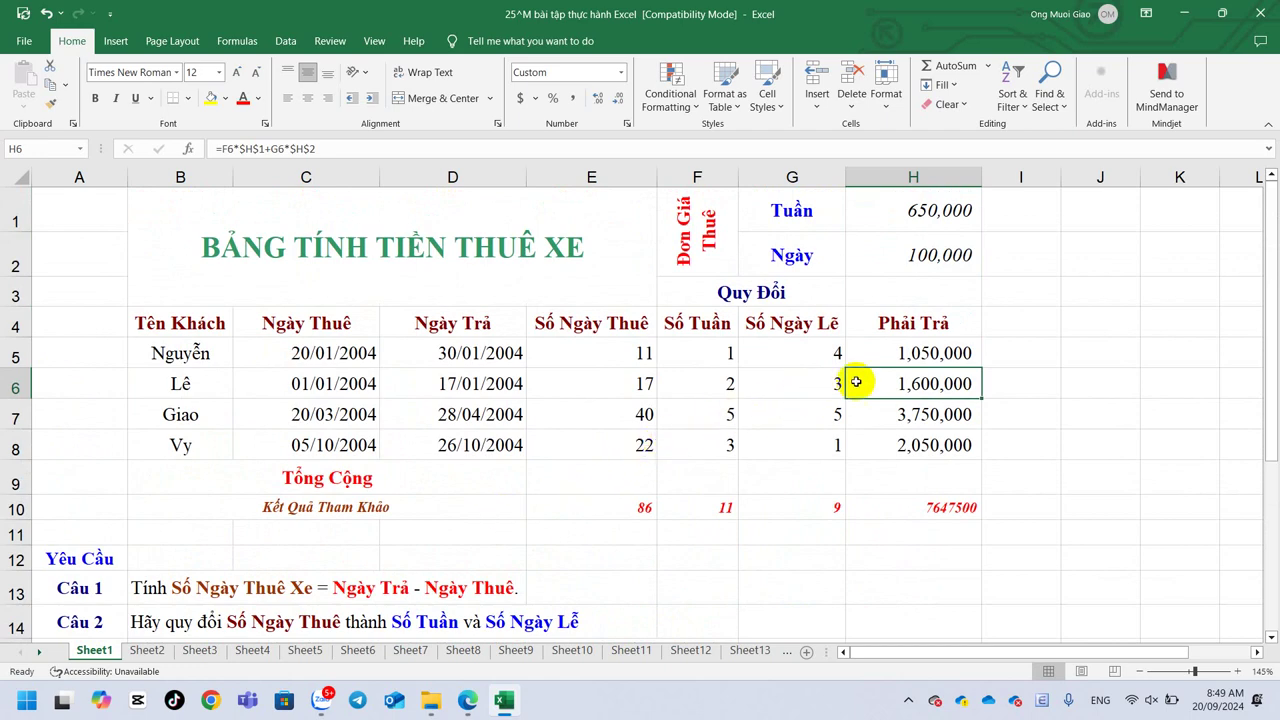
# Apply the 5% discount to the Phải Trả formula in H5, making it =(F5*$H$1+G5*$H$2)*0.95.
pyautogui.click(884, 359)
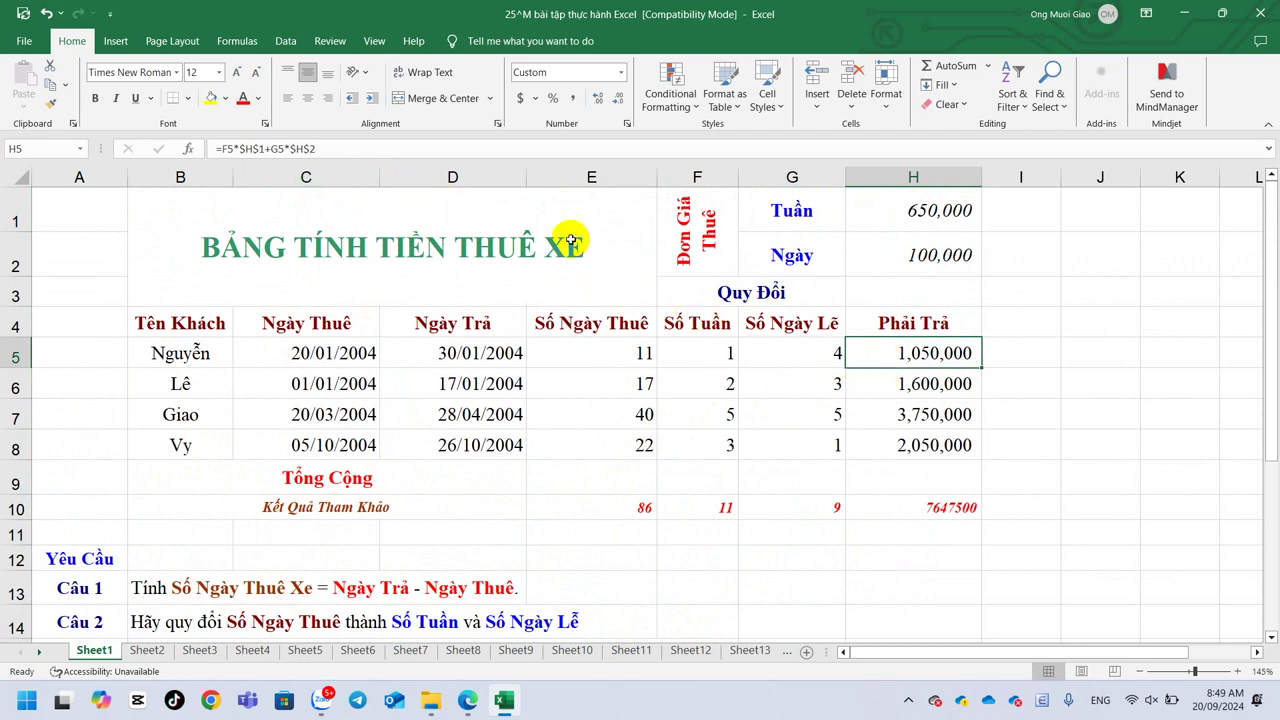
pyautogui.doubleClick(916, 358)
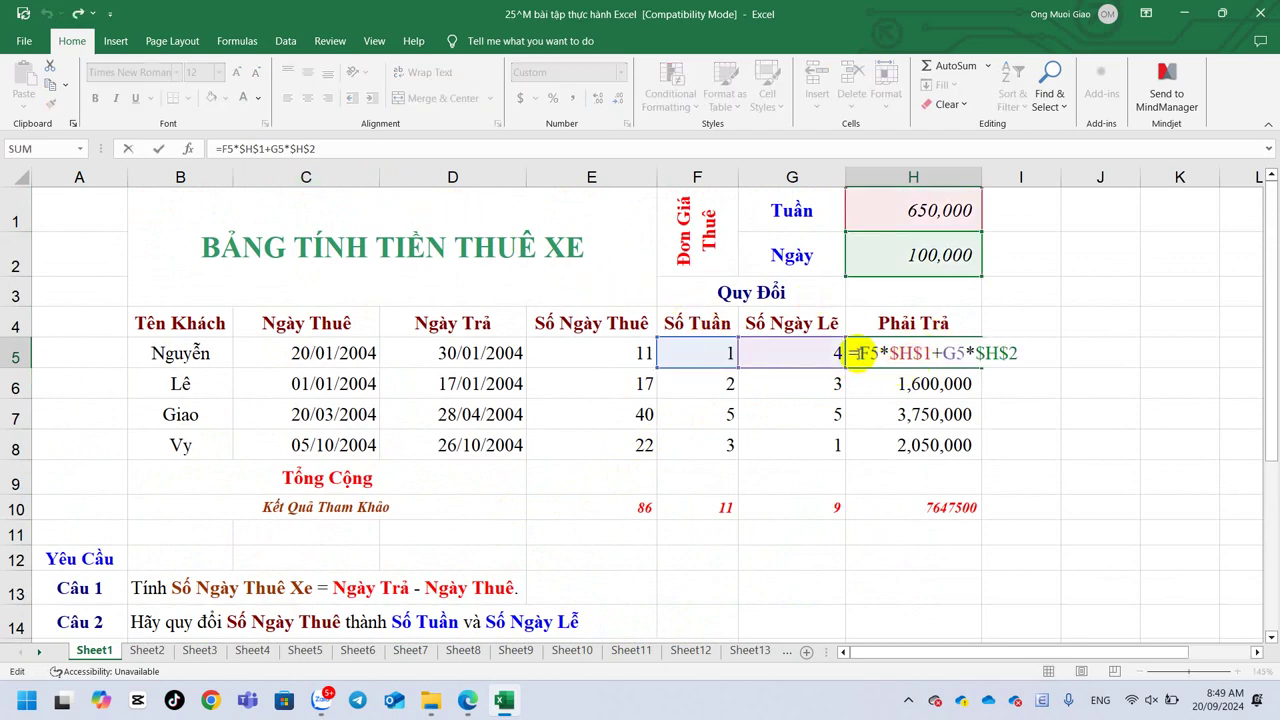
pyautogui.write('(')
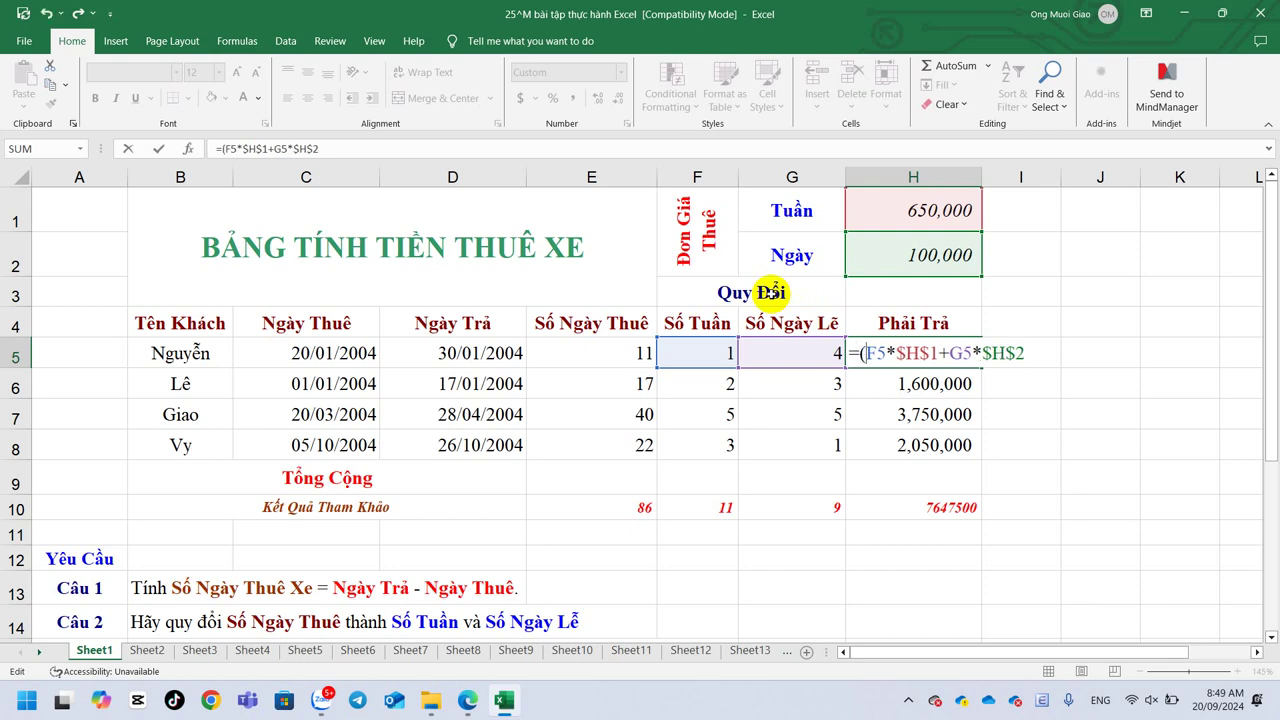
pyautogui.click(1030, 356)
pyautogui.write(')')
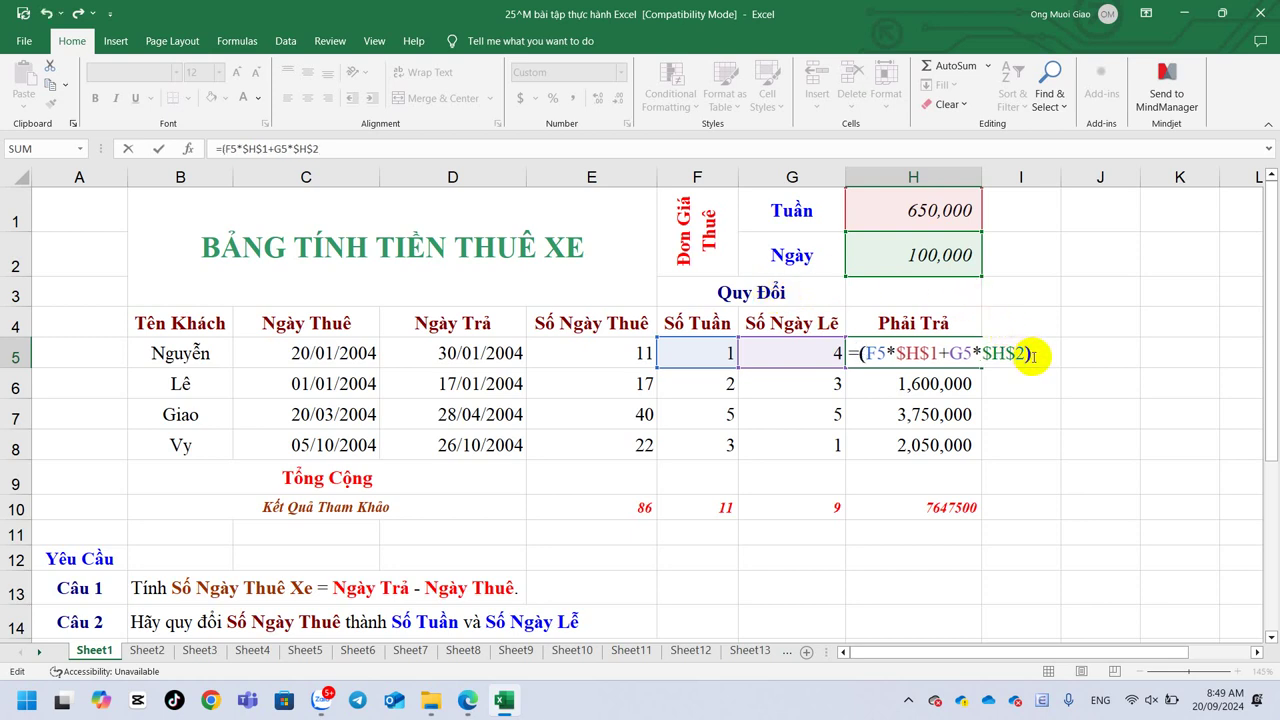
pyautogui.write('*.95')
pyautogui.press('Return')
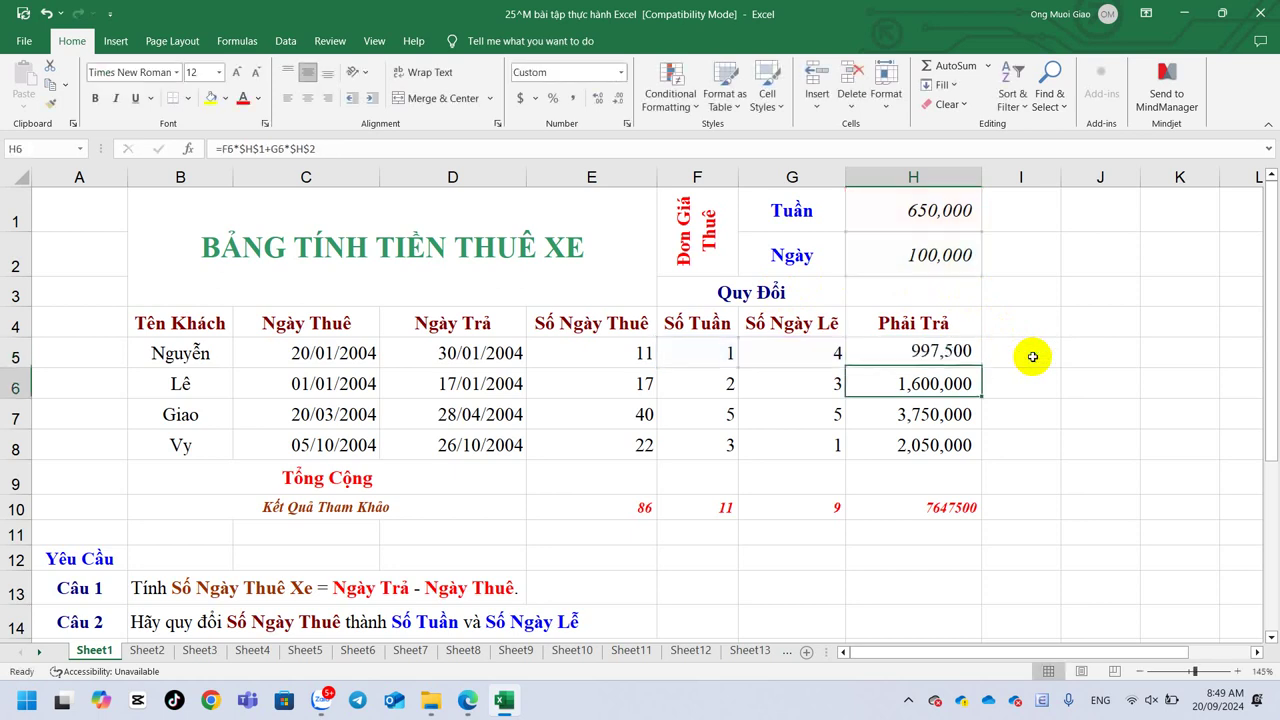
# Fill the discounted H5 formula down through H8 and review the references and discount factor in H5.
pyautogui.click(970, 357)
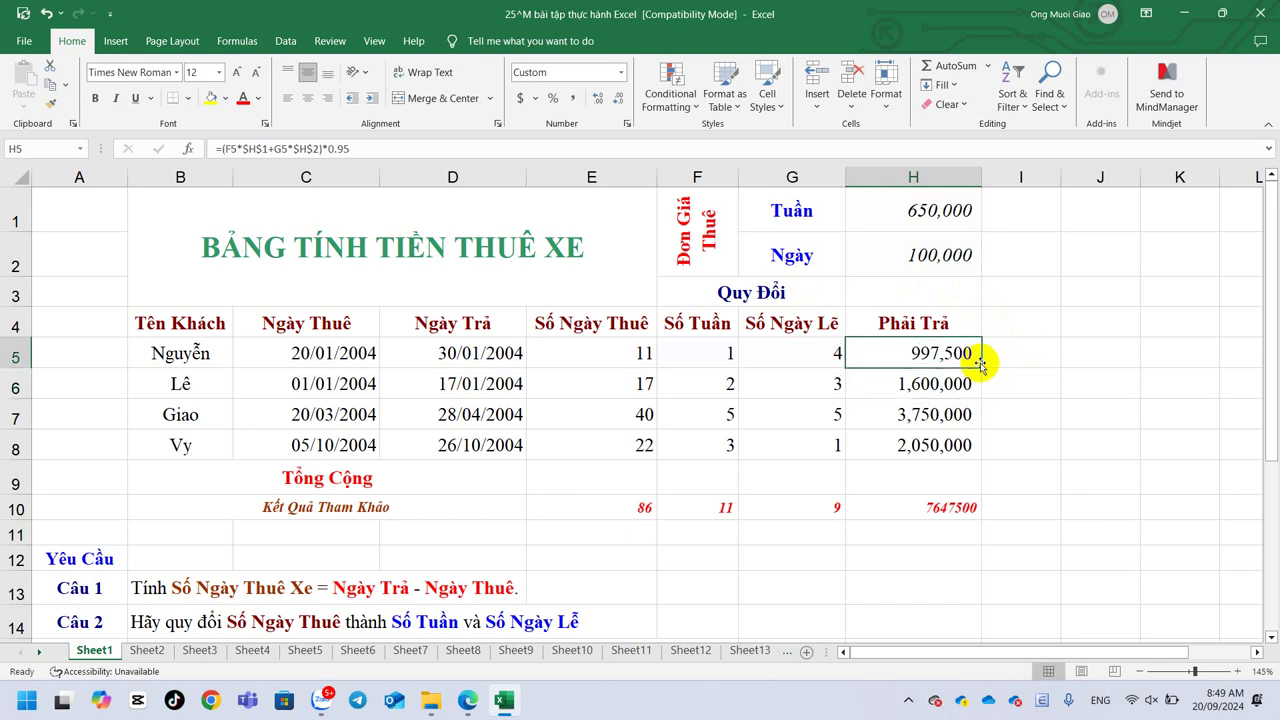
pyautogui.moveTo(980, 367); pyautogui.dragTo(980, 448)
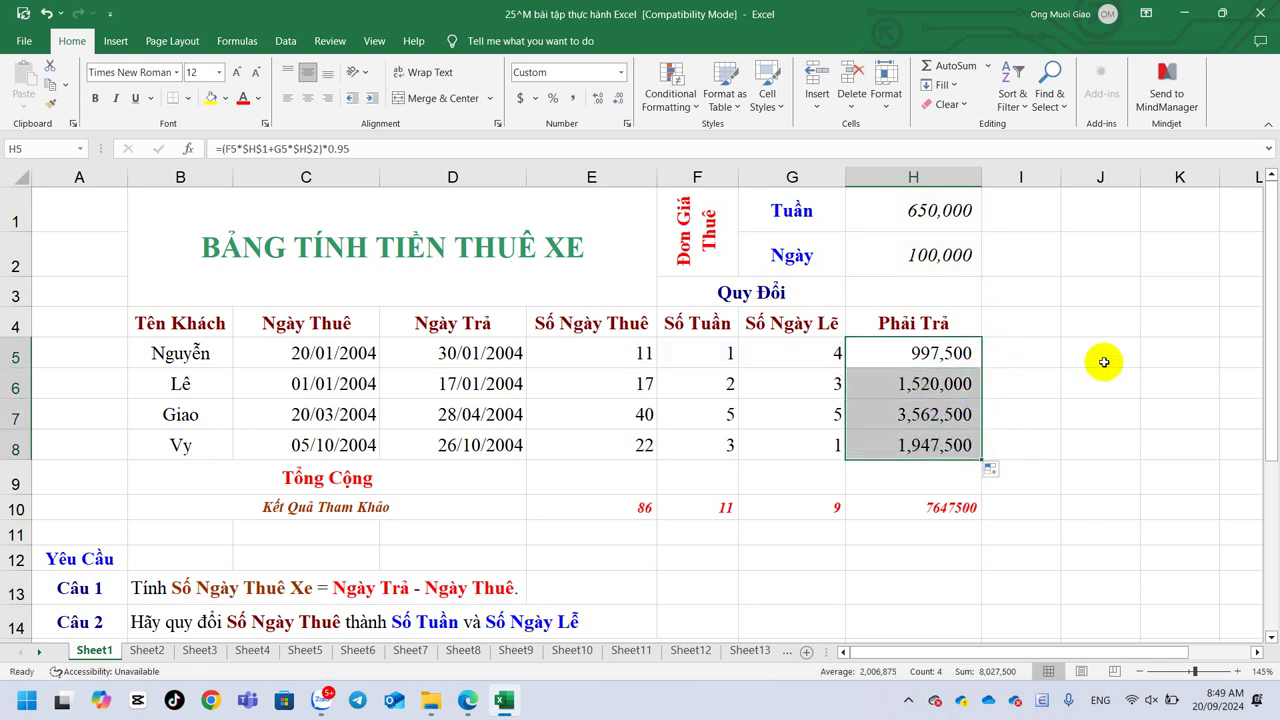
pyautogui.click(957, 356)
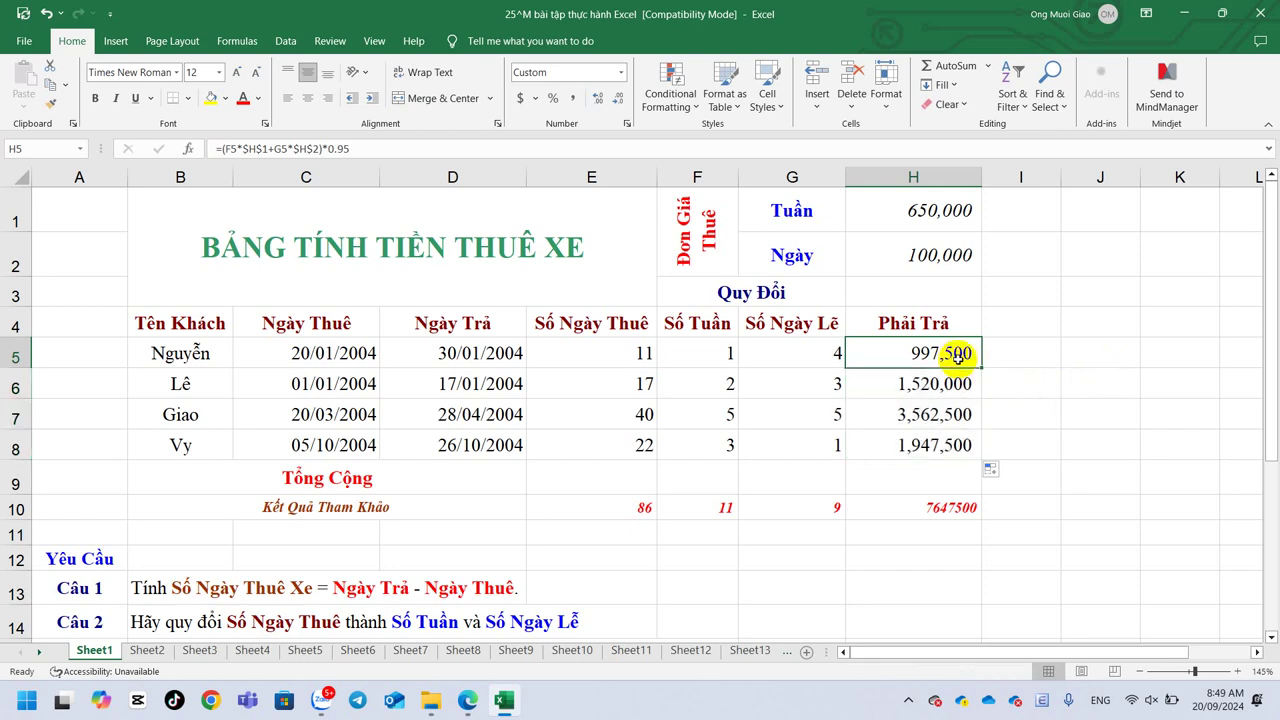
pyautogui.doubleClick(957, 356)
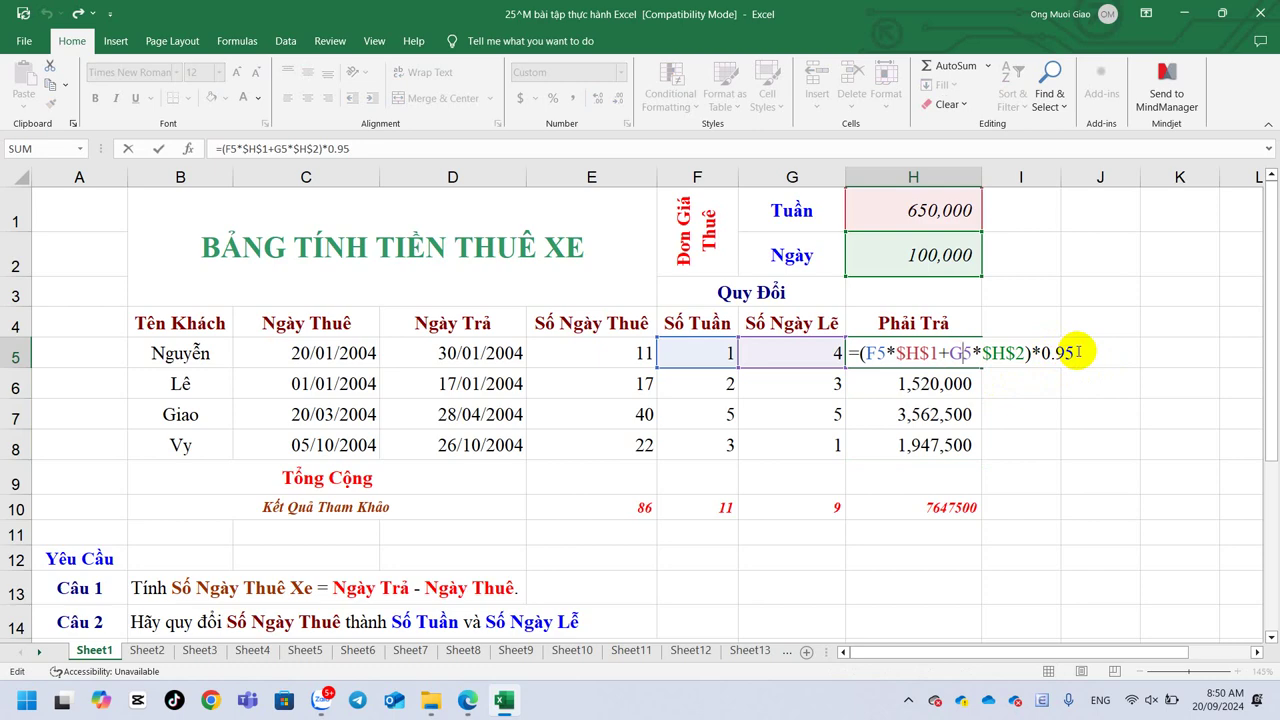
pyautogui.click(968, 415)
# Read the Câu 4 requirement and total the Số Ngày Thuê column in E9 with =SUM(E5:E8).
pyautogui.scroll(-3, 953, 445)
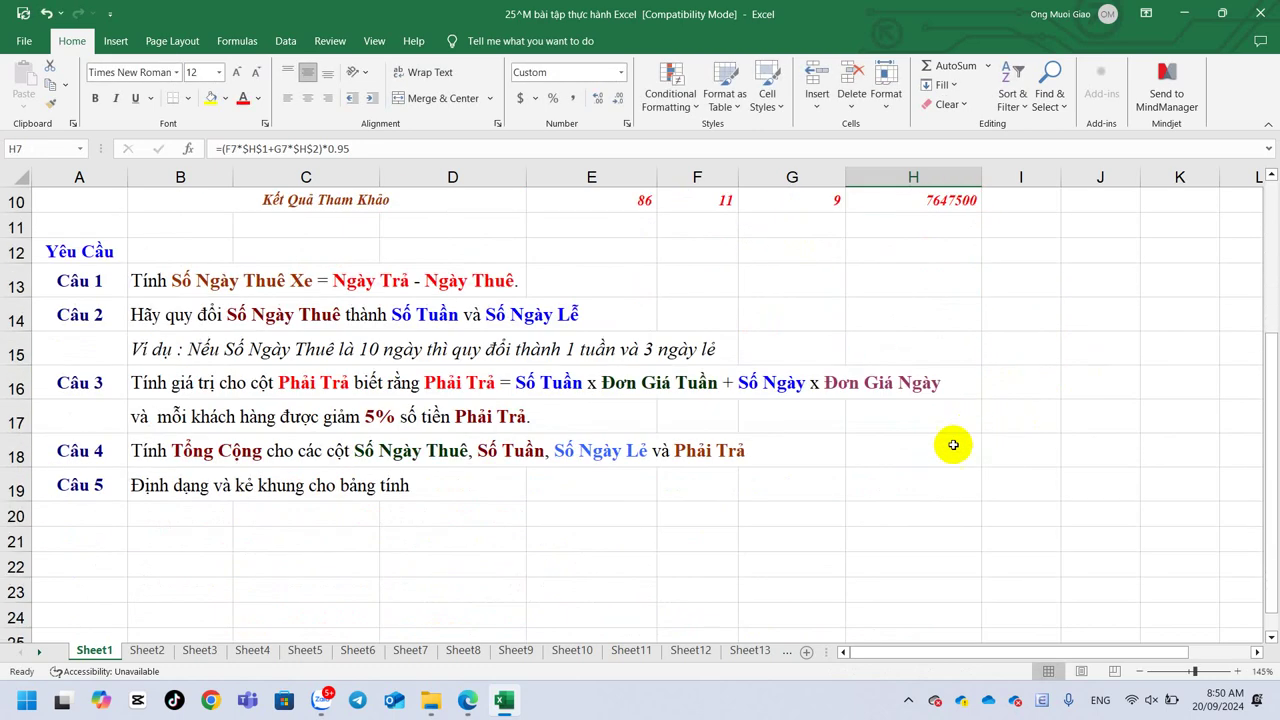
pyautogui.click(466, 420)
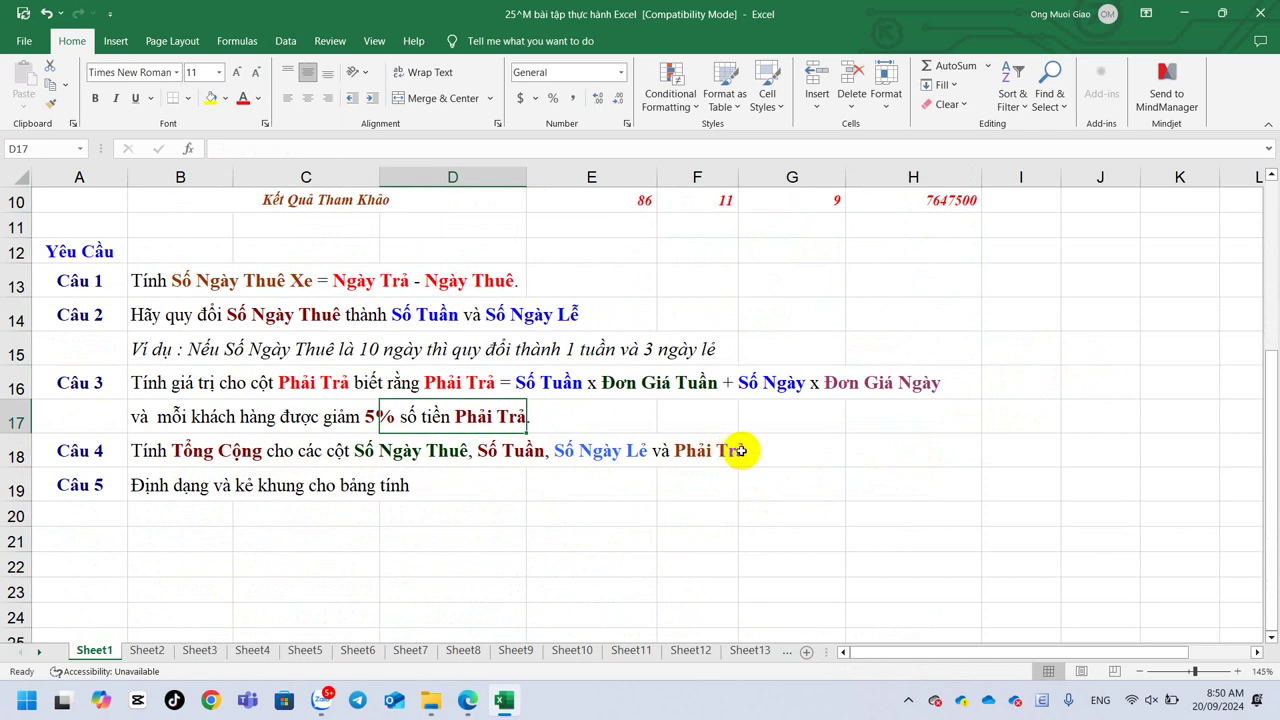
pyautogui.scroll(3, 737, 446)
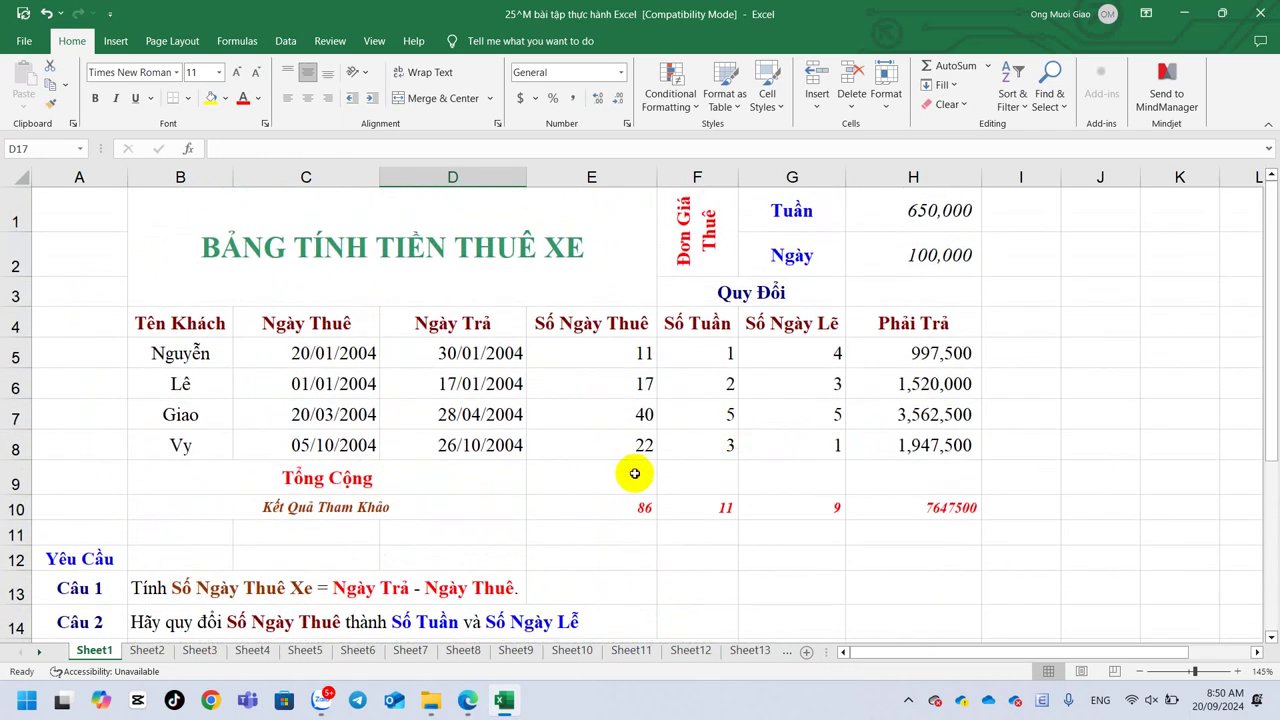
pyautogui.click(634, 473)
pyautogui.click(945, 65)
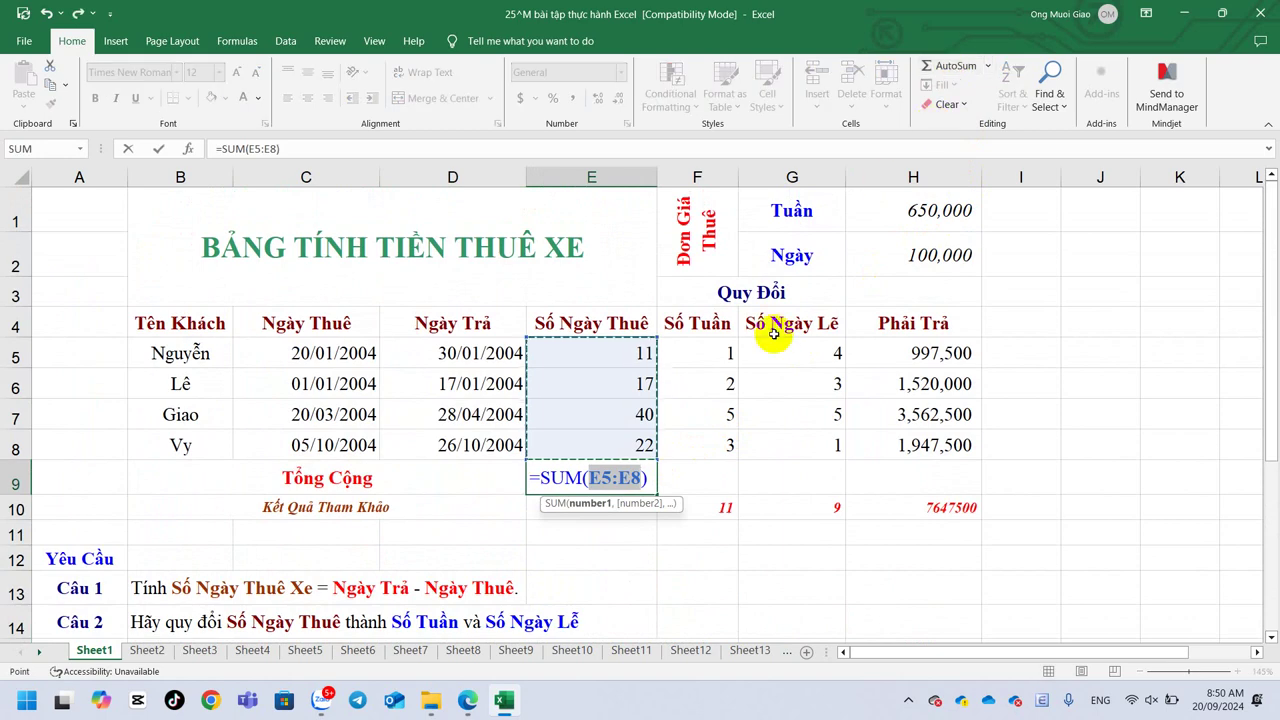
pyautogui.press('Return')
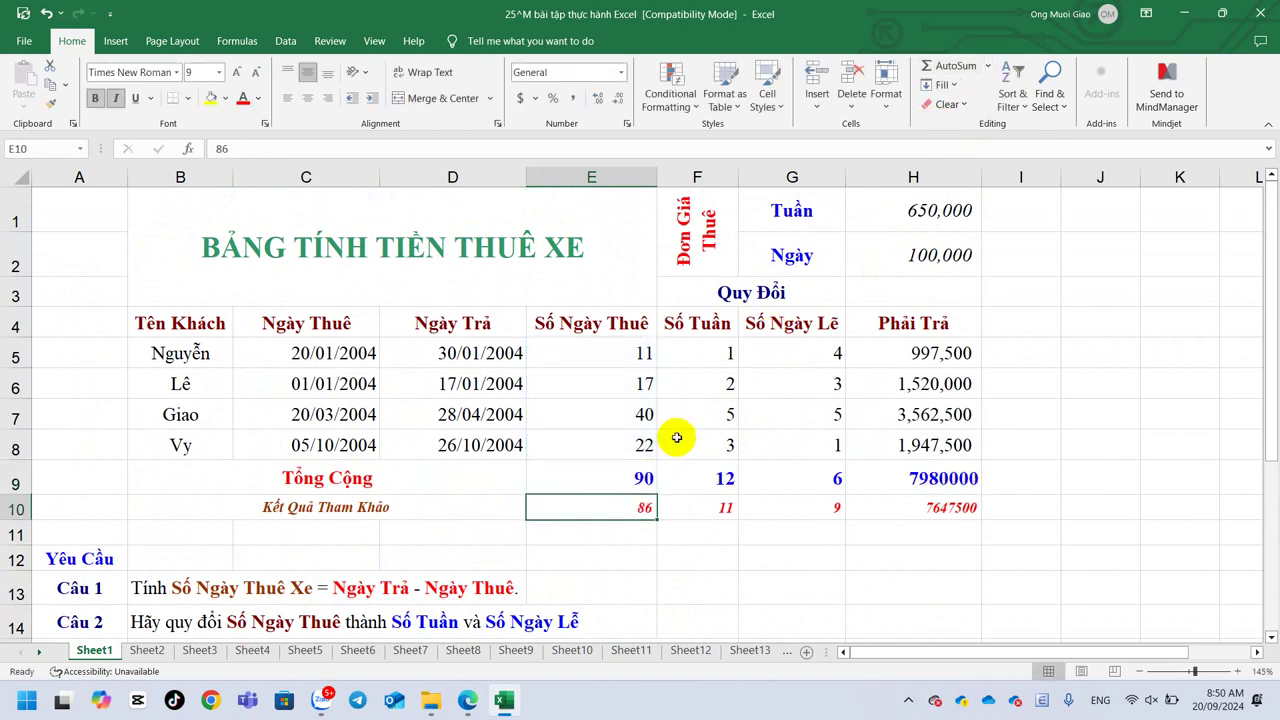
pyautogui.click(634, 471)
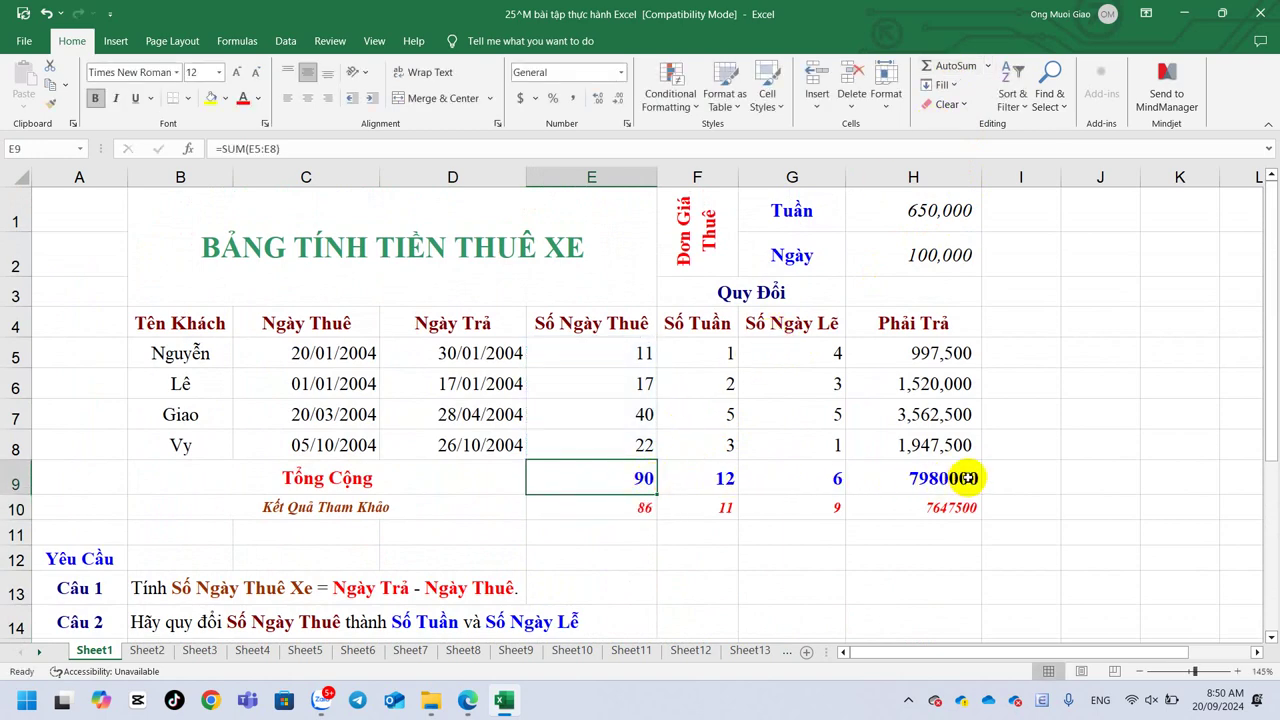
# Apply all borders to the whole rental table, B1:H10, as Câu 5 requires.
pyautogui.moveTo(185, 323); pyautogui.dragTo(780, 377)
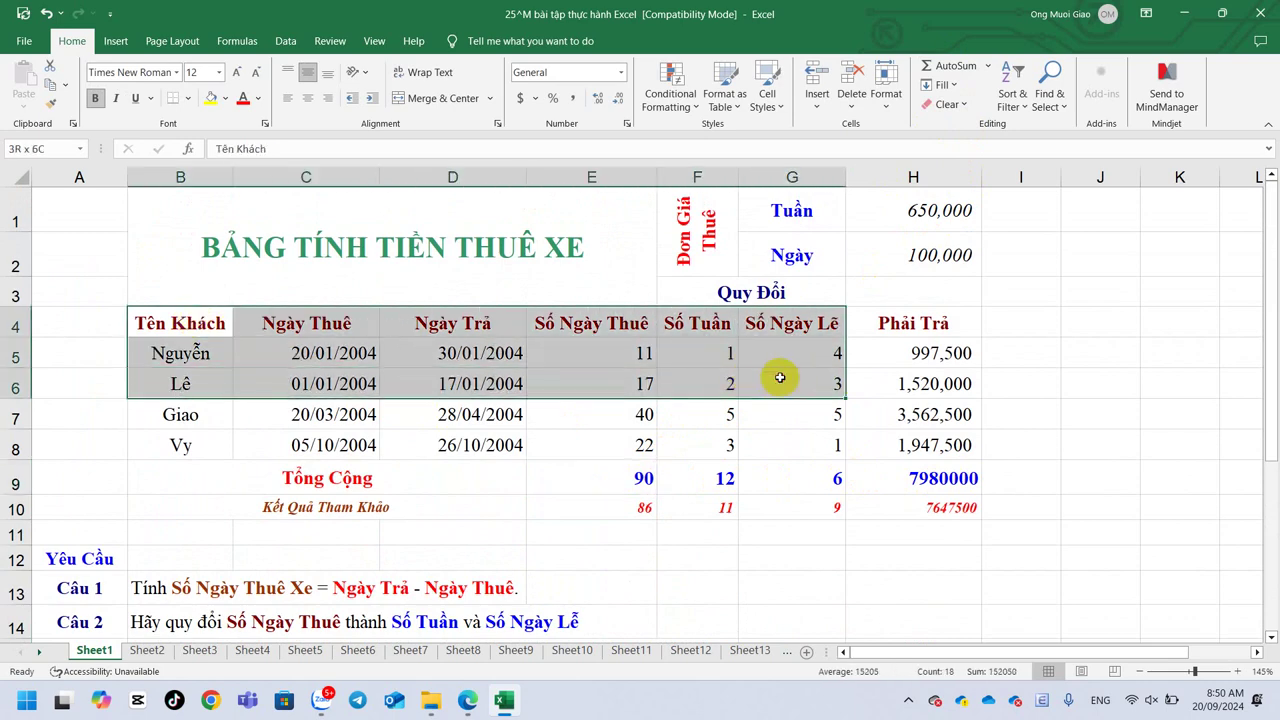
pyautogui.moveTo(294, 217); pyautogui.dragTo(897, 509)
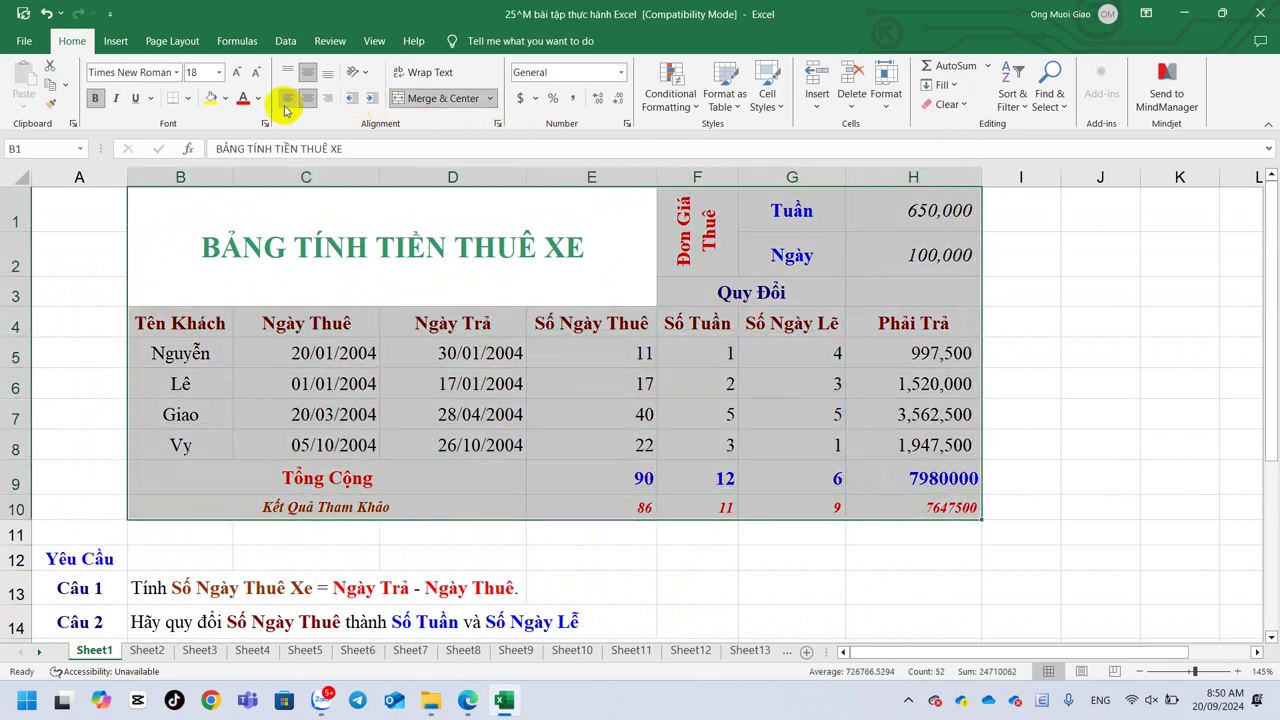
pyautogui.click(187, 98)
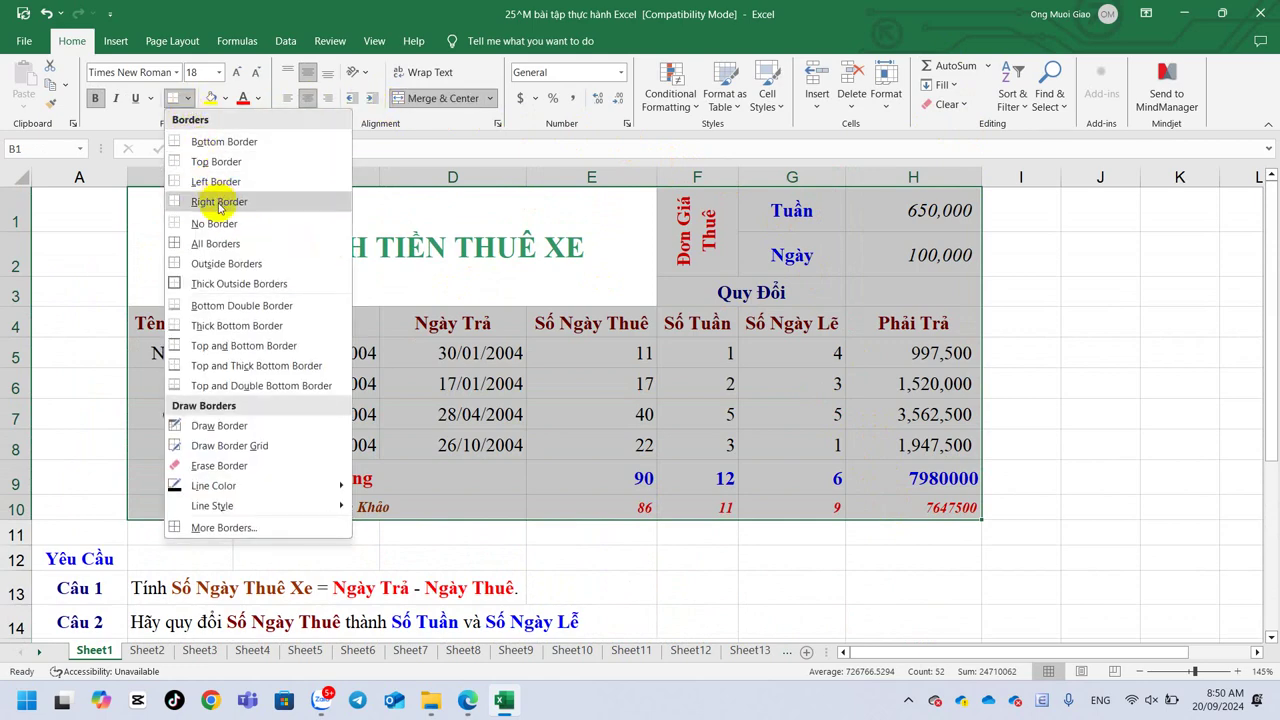
pyautogui.click(216, 243)
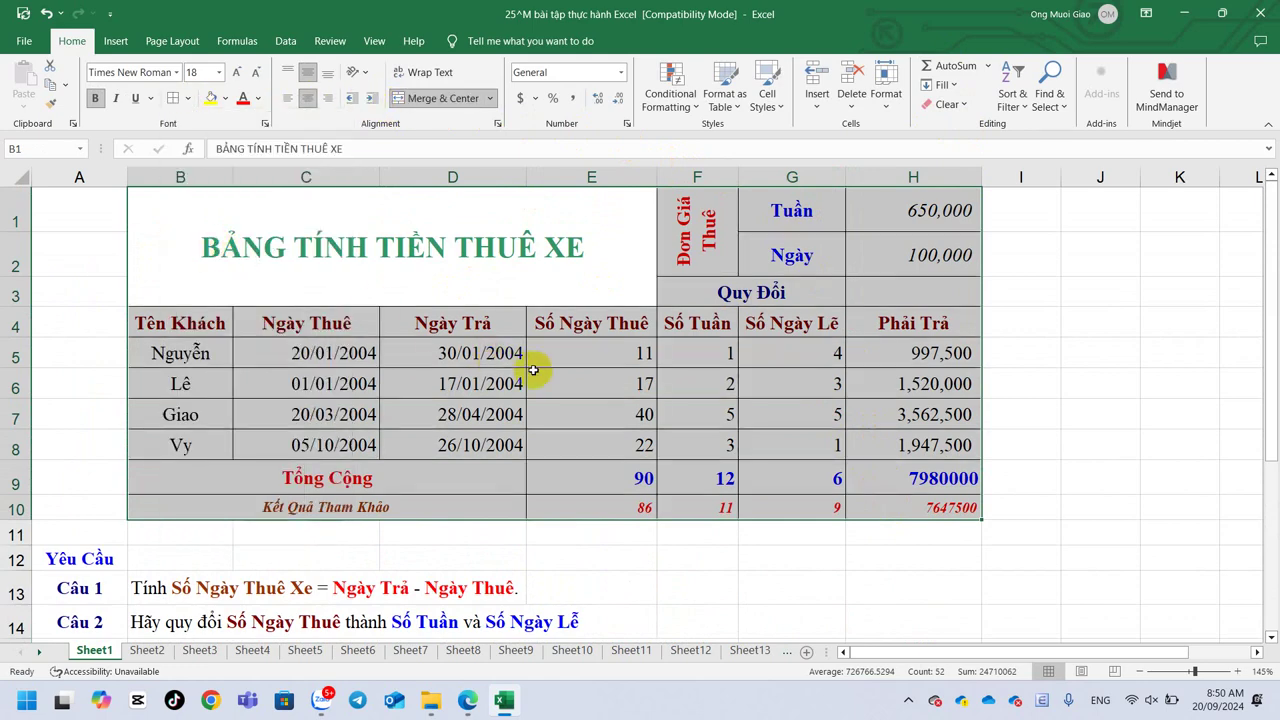
pyautogui.click(678, 395)
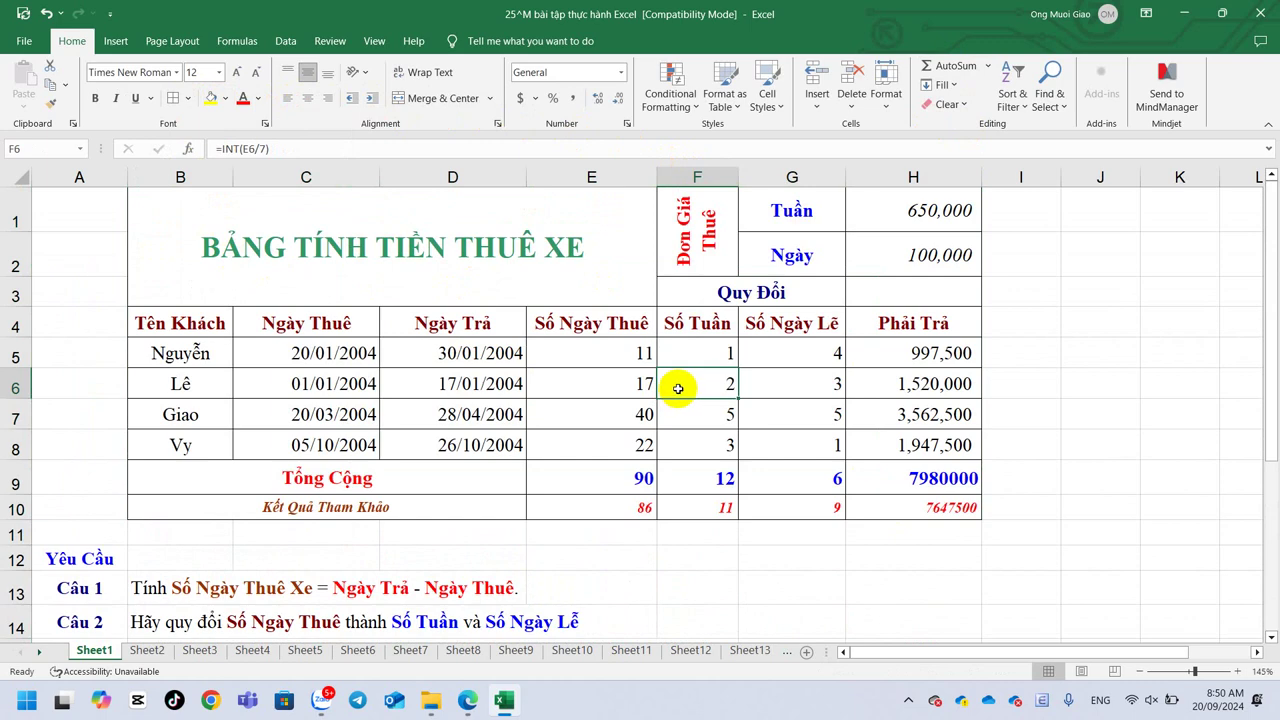
# Compare the Tổng Cộng row with the reference results in E10 through H10 of the Kết Quả Tham Khảo row.
pyautogui.moveTo(214, 330); pyautogui.dragTo(910, 445)
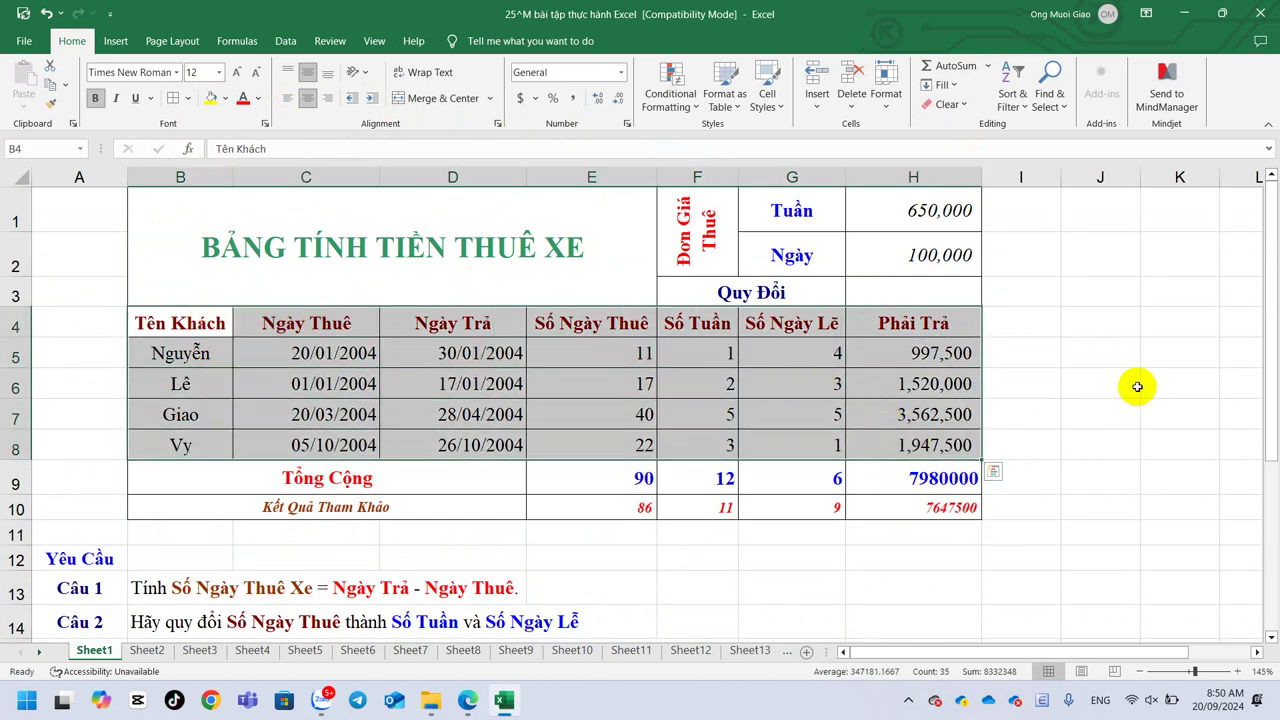
pyautogui.click(938, 292)
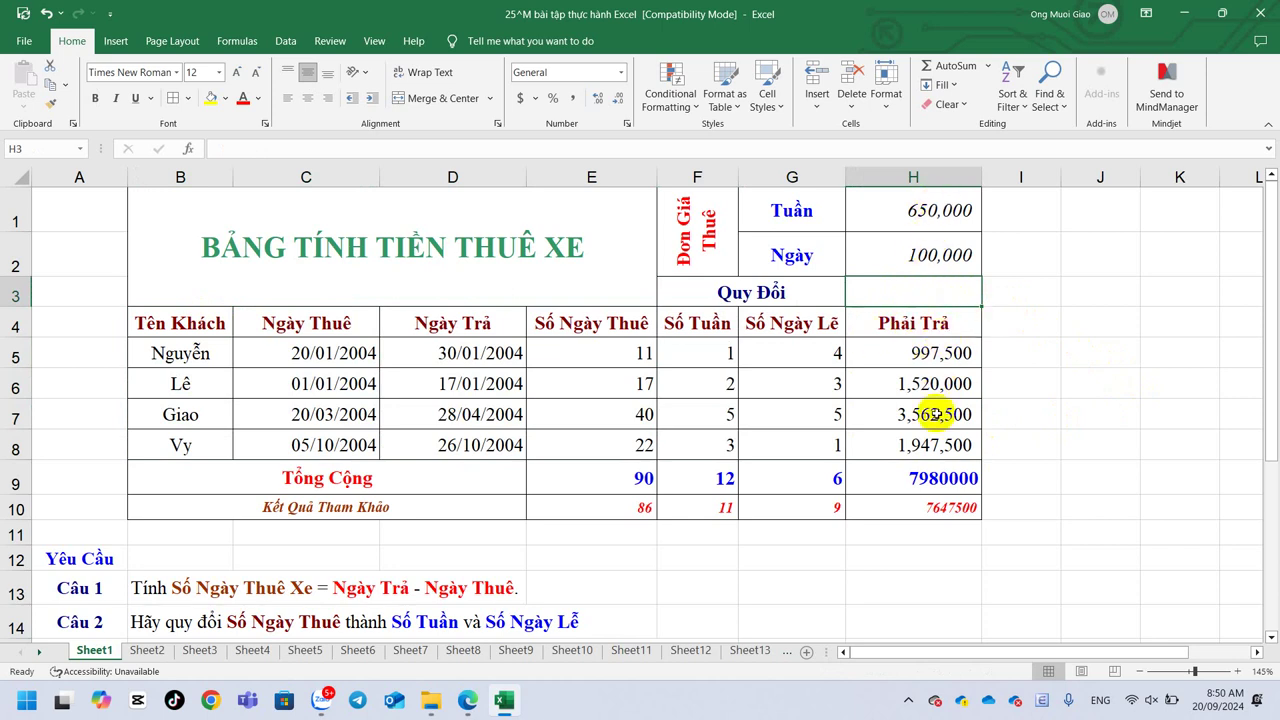
pyautogui.click(934, 508)
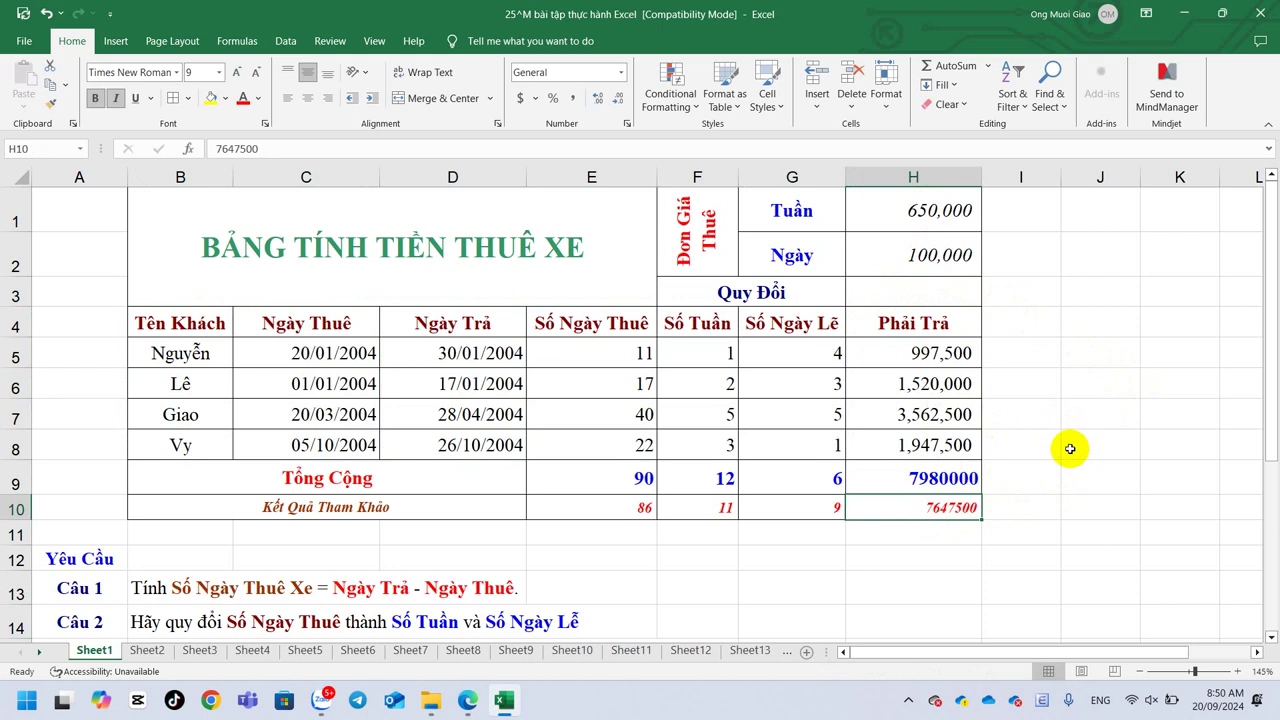
pyautogui.click(690, 510)
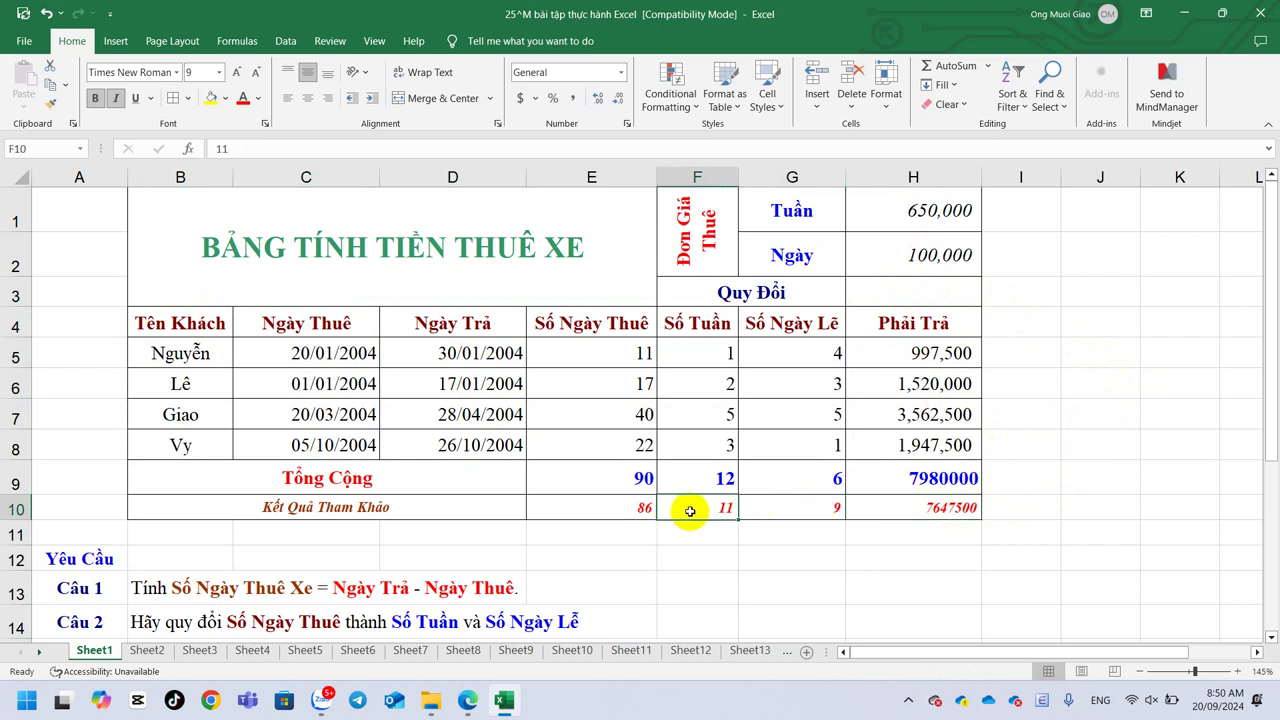
pyautogui.click(610, 508)
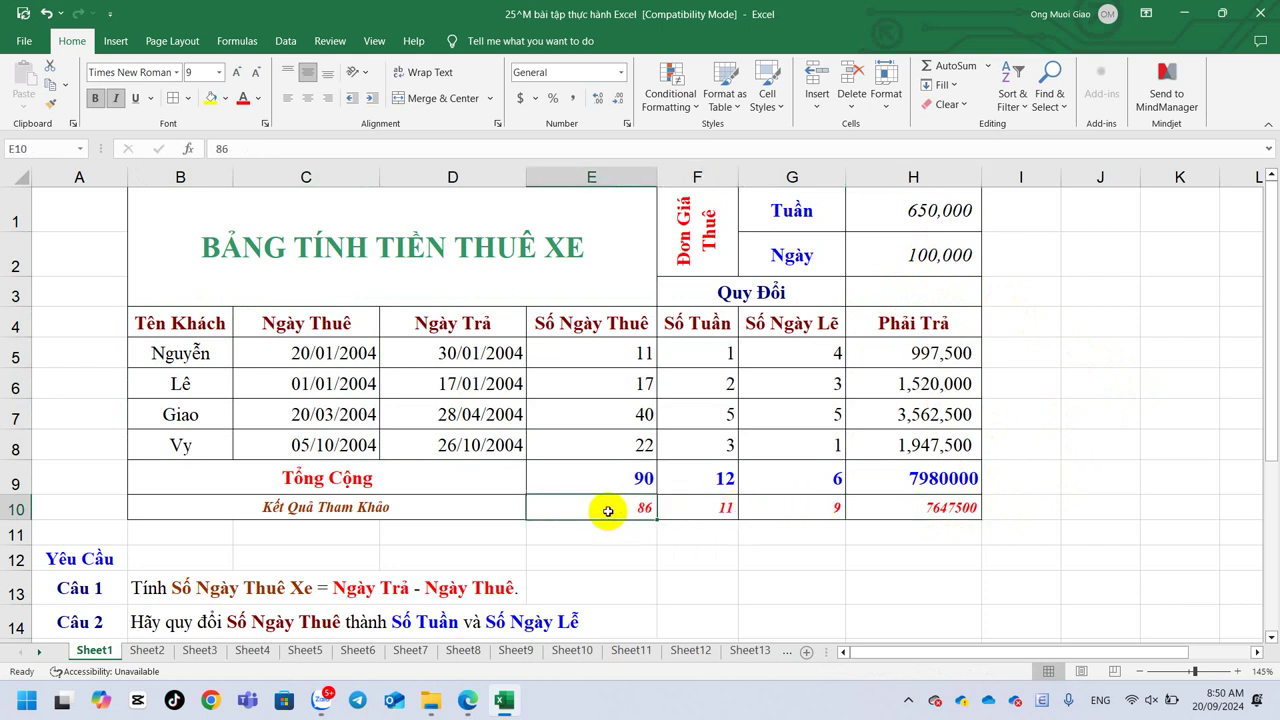
pyautogui.click(724, 508)
pyautogui.click(597, 508)
pyautogui.click(720, 508)
pyautogui.click(782, 508)
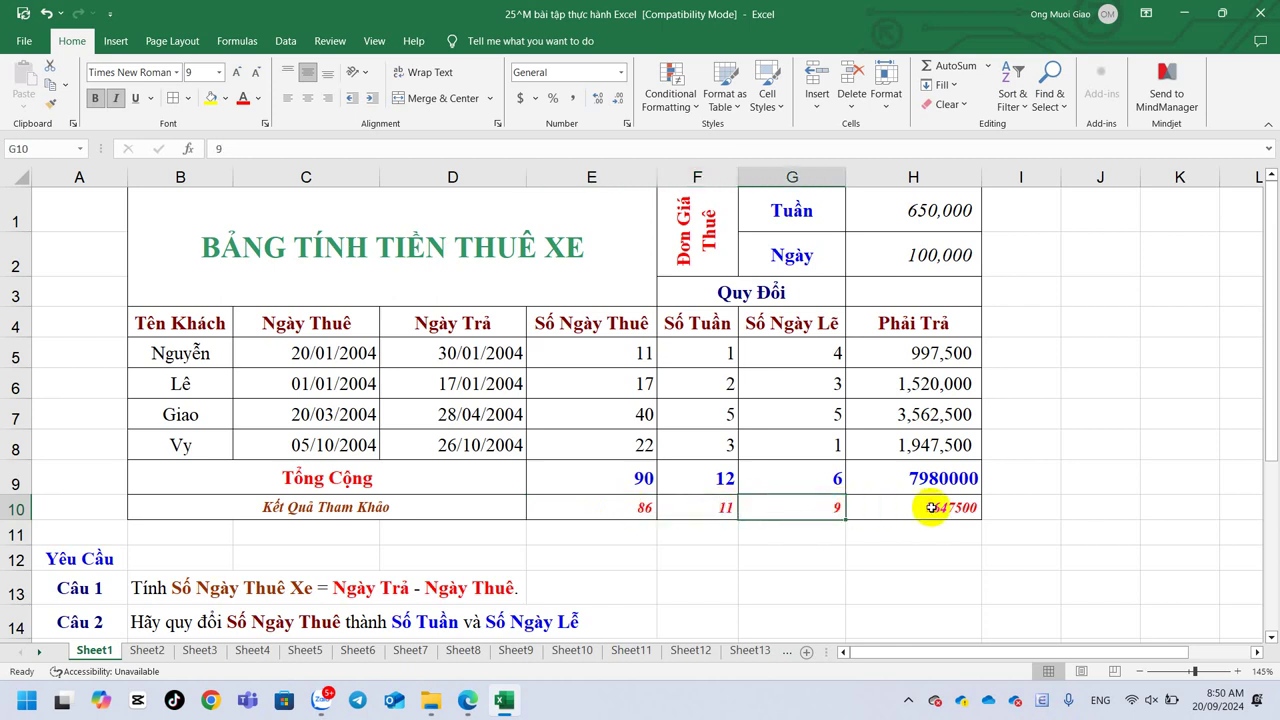
pyautogui.click(932, 508)
# Remove the +1 from the Số Ngày Thuê formula in E5, leaving =D5-C5, and fill it down through E8.
pyautogui.click(645, 352)
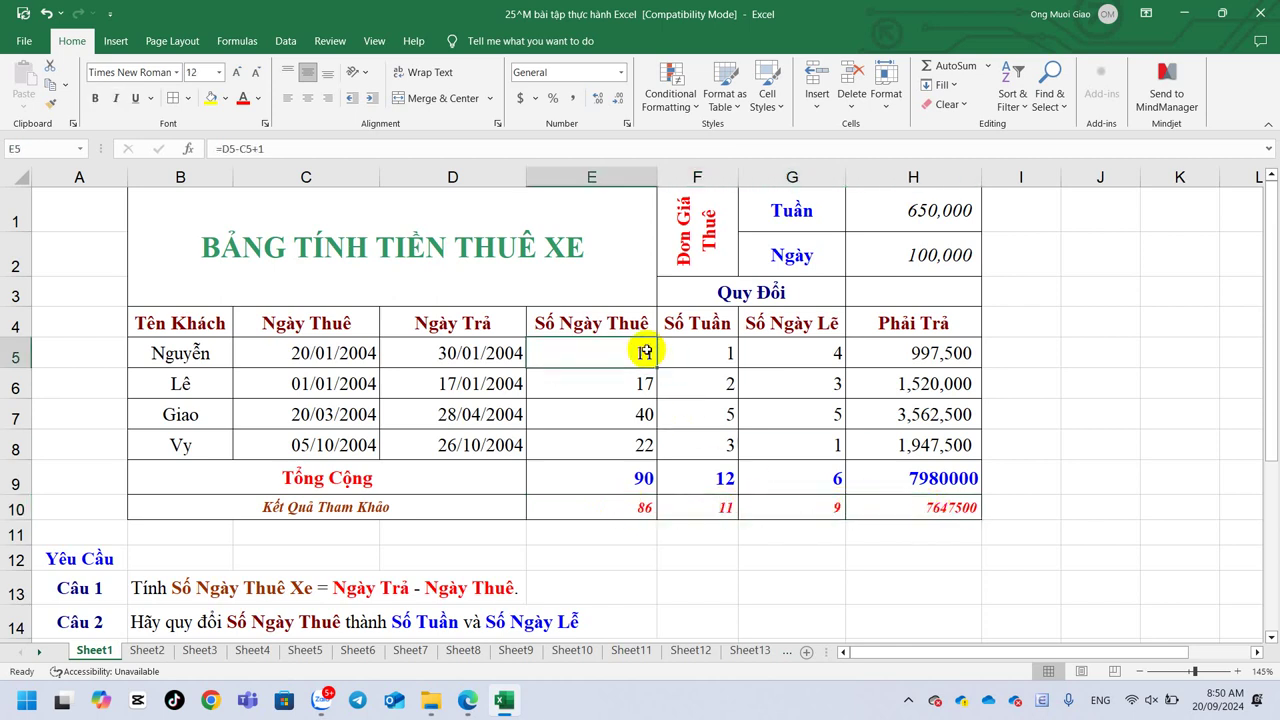
pyautogui.press('F2')
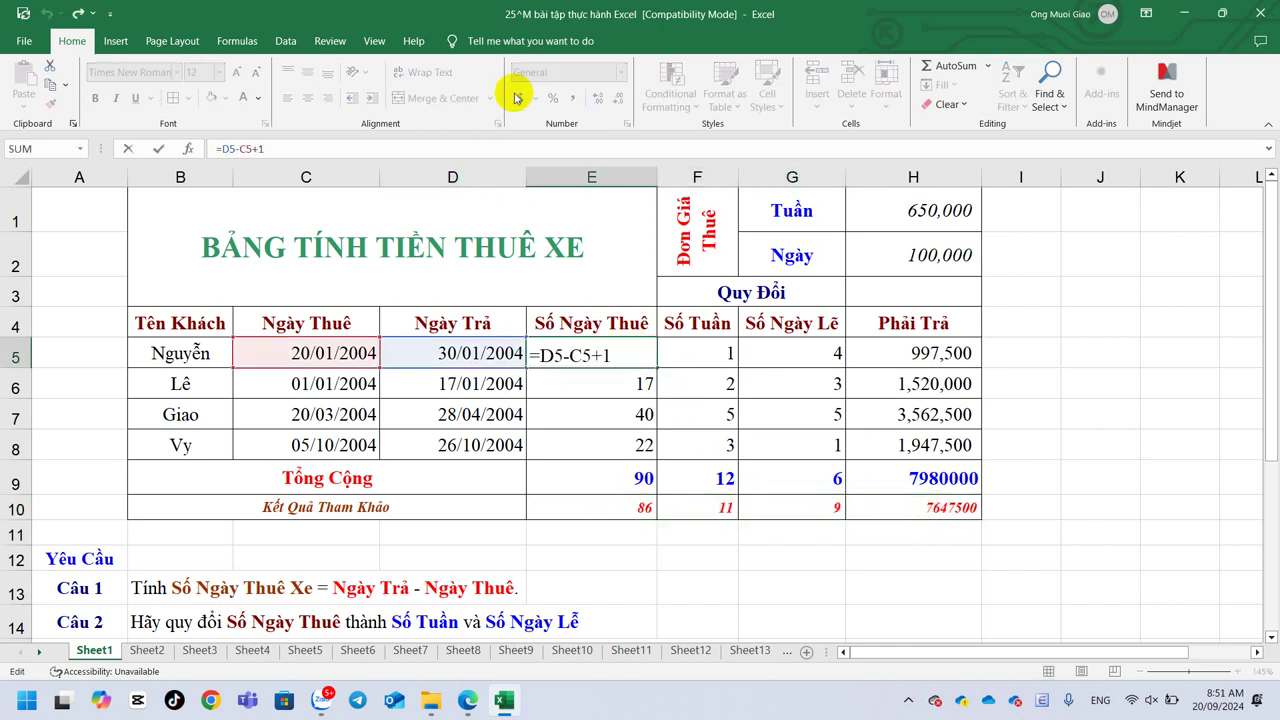
pyautogui.press('Return')
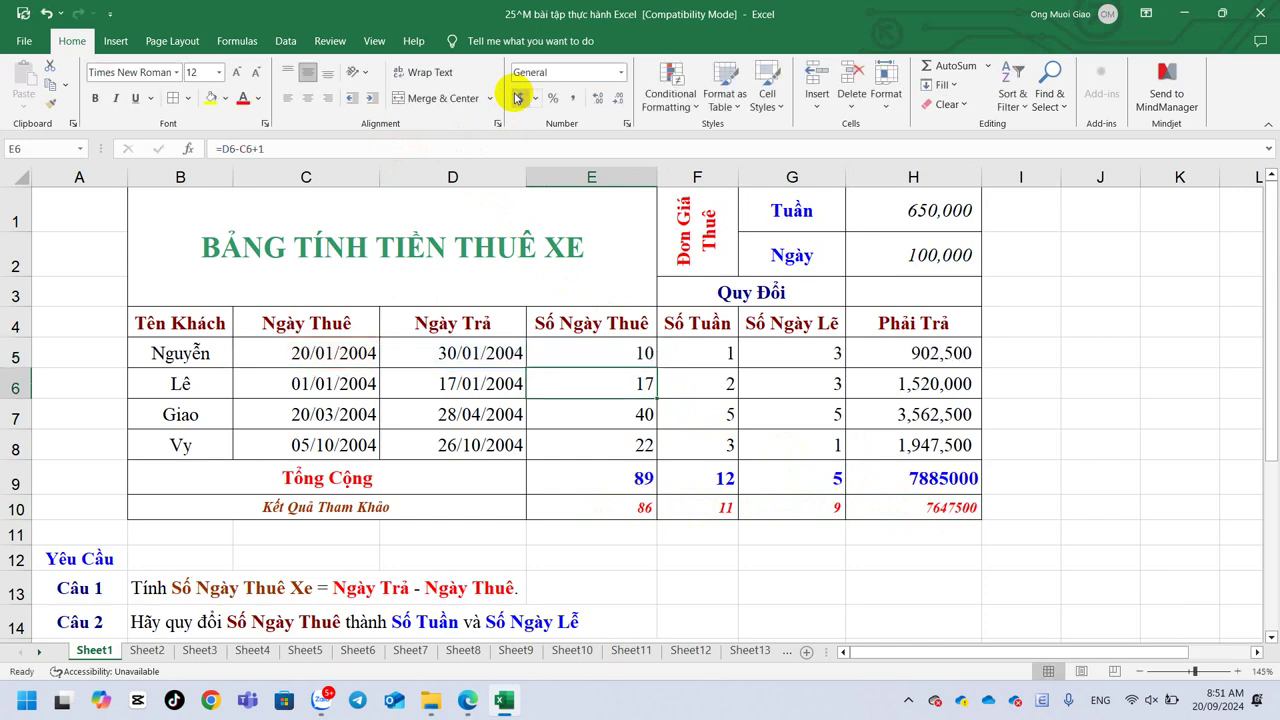
pyautogui.click(652, 360)
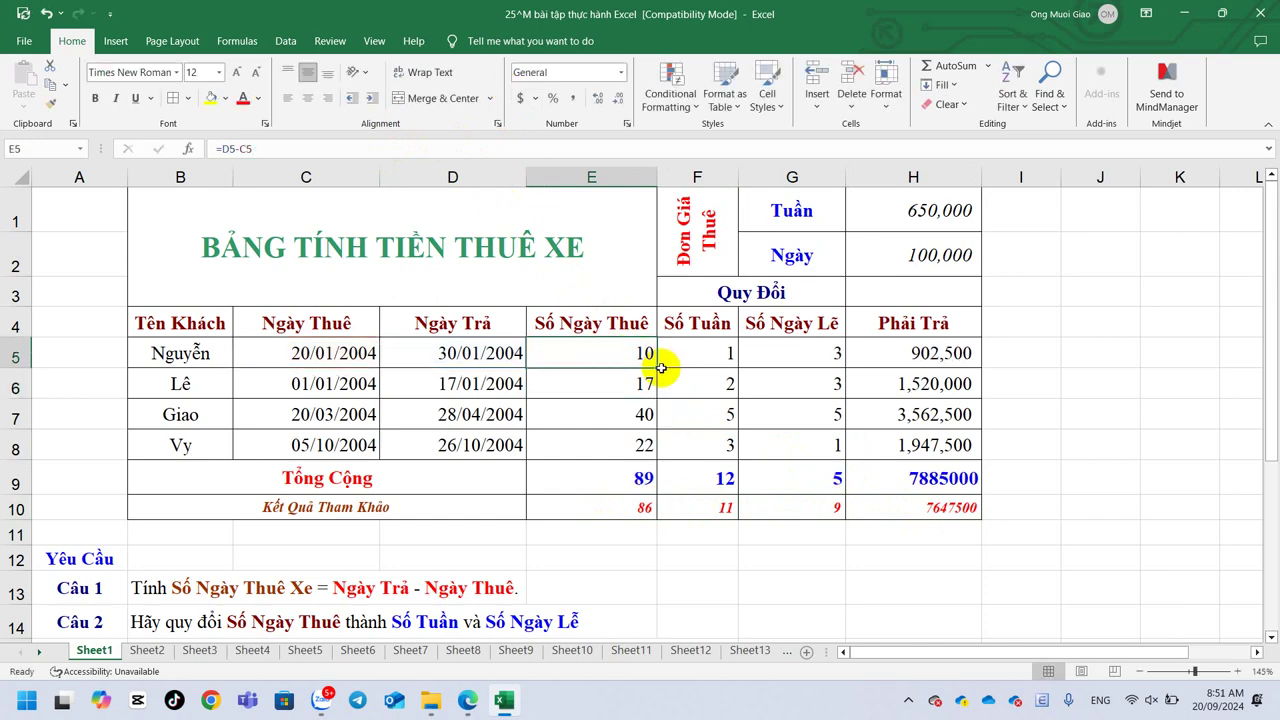
pyautogui.moveTo(657, 368); pyautogui.dragTo(655, 450)
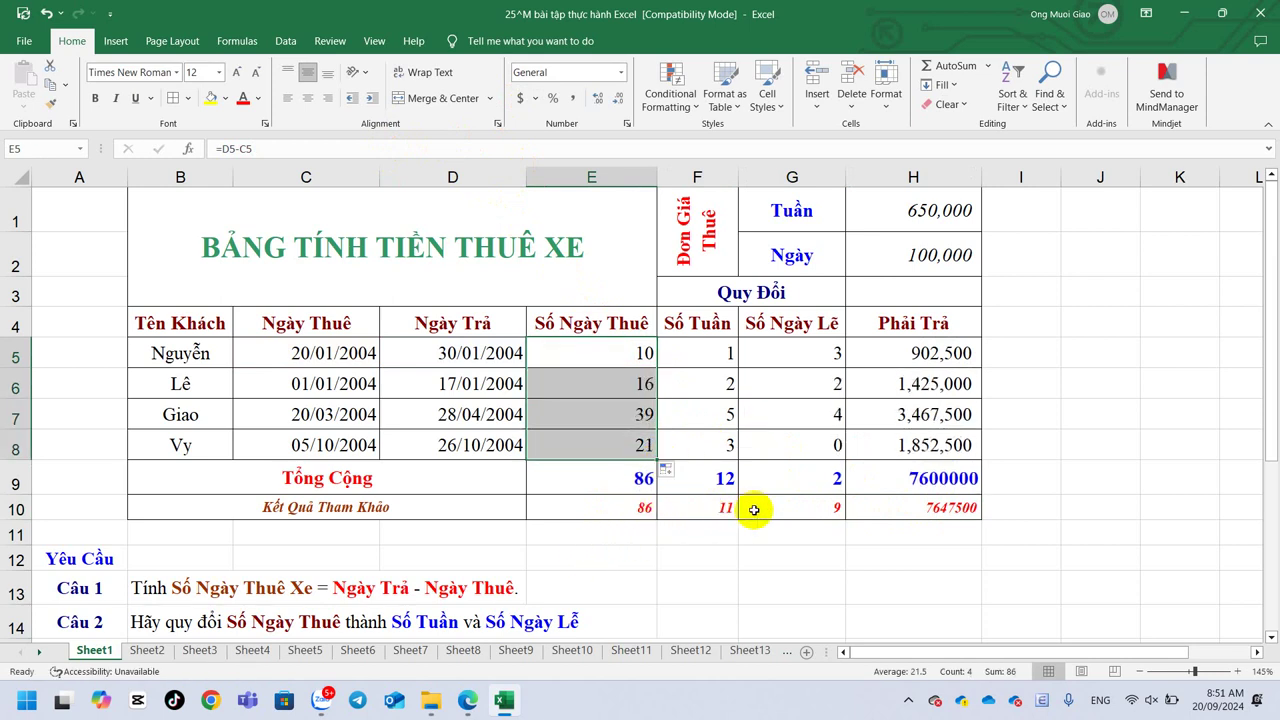
# Compare the Số Tuần total in F9 with the reference in F10 and inspect the F5 formula without changing it.
pyautogui.click(697, 478)
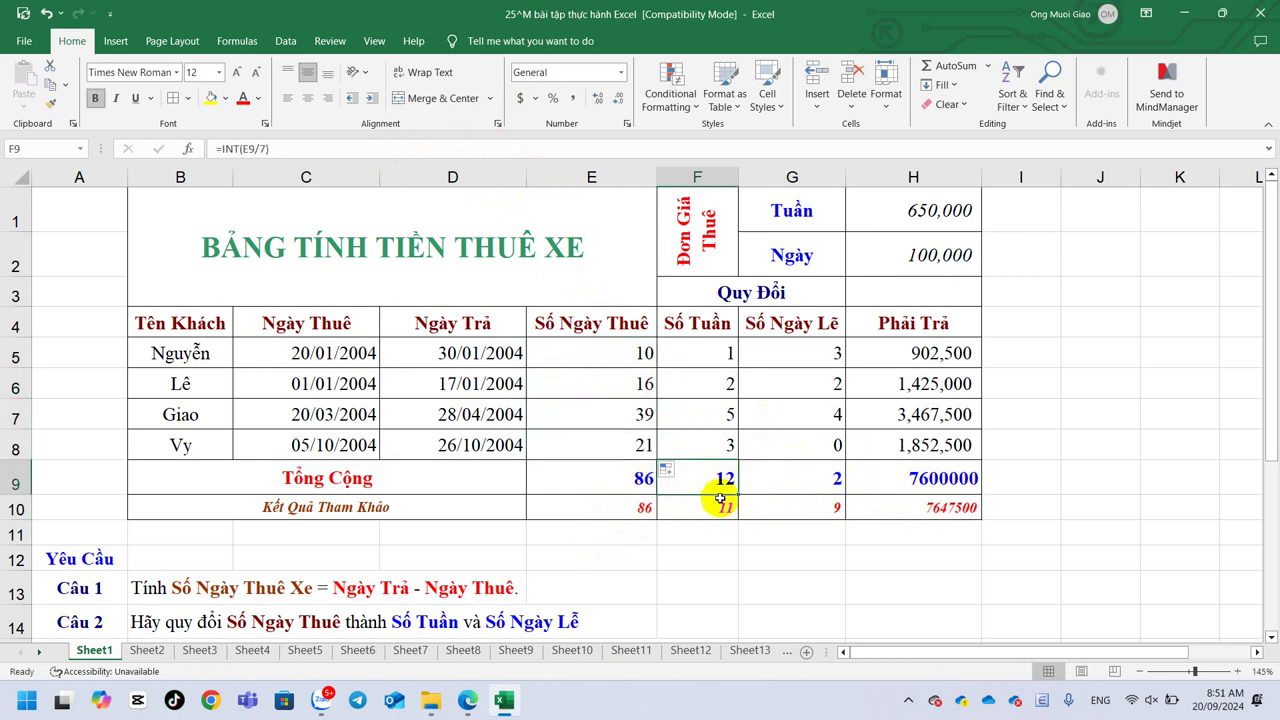
pyautogui.click(720, 507)
pyautogui.click(706, 353)
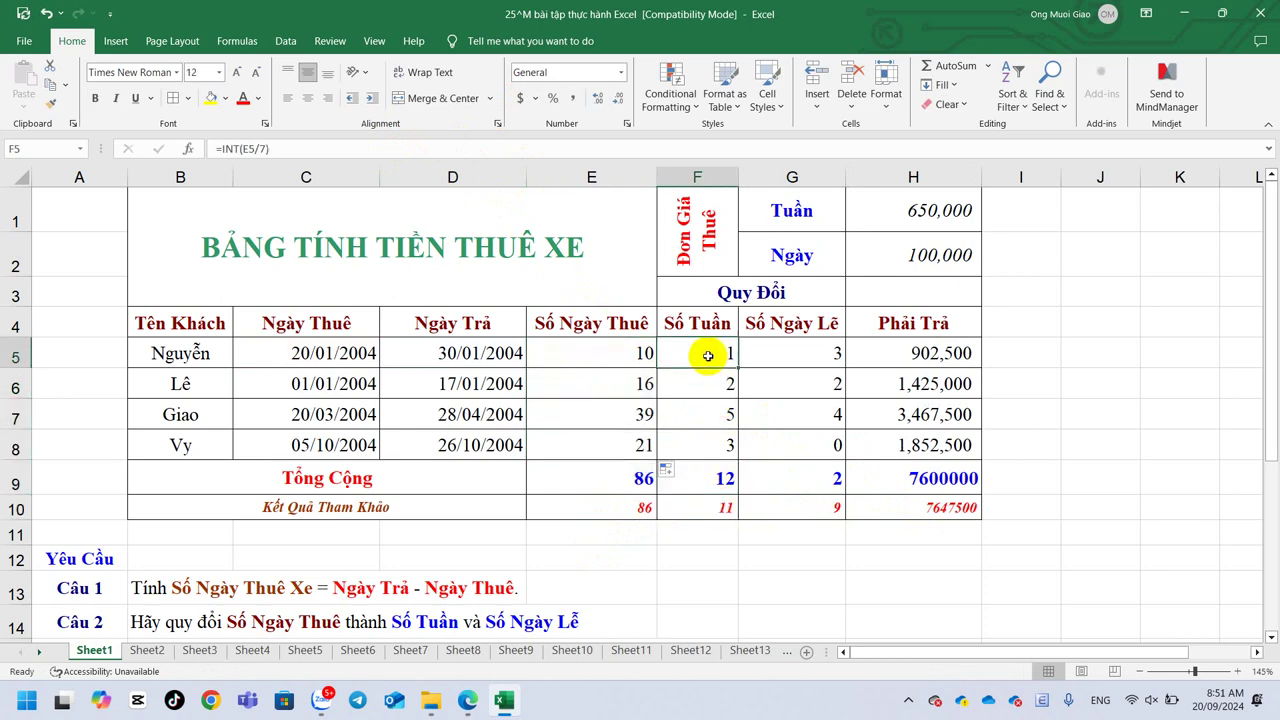
pyautogui.doubleClick(708, 354)
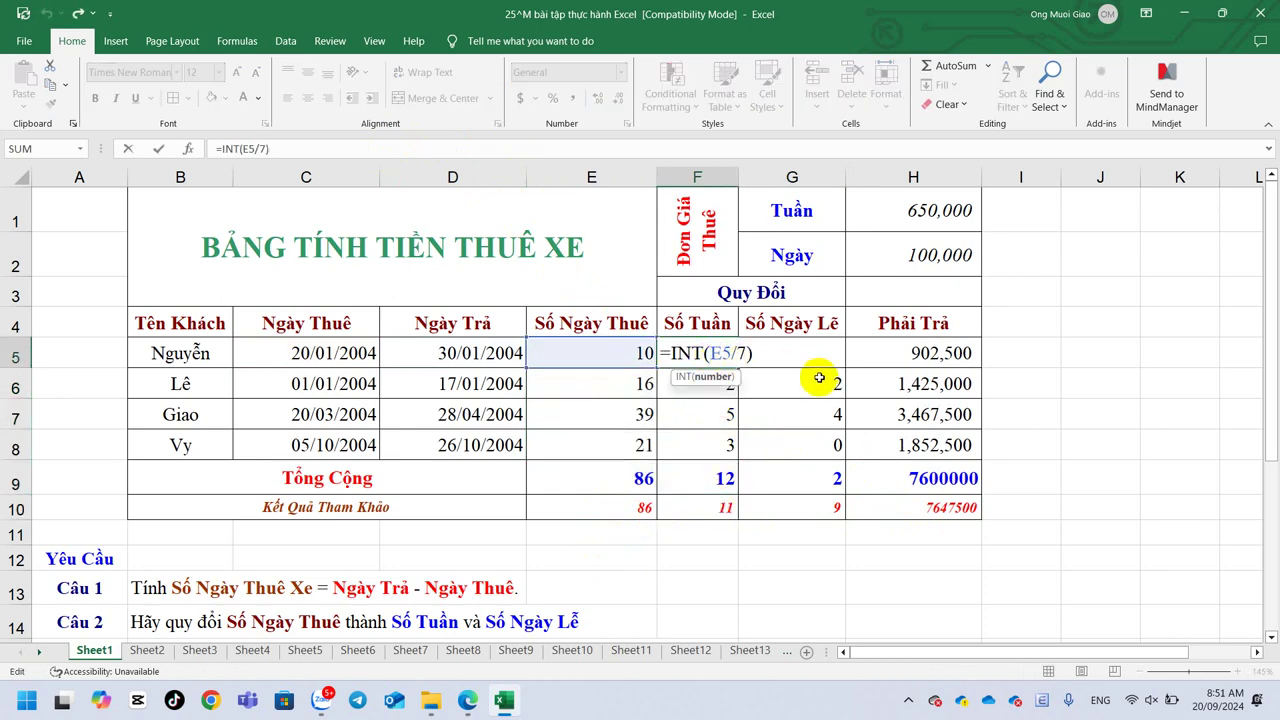
pyautogui.press('Escape')
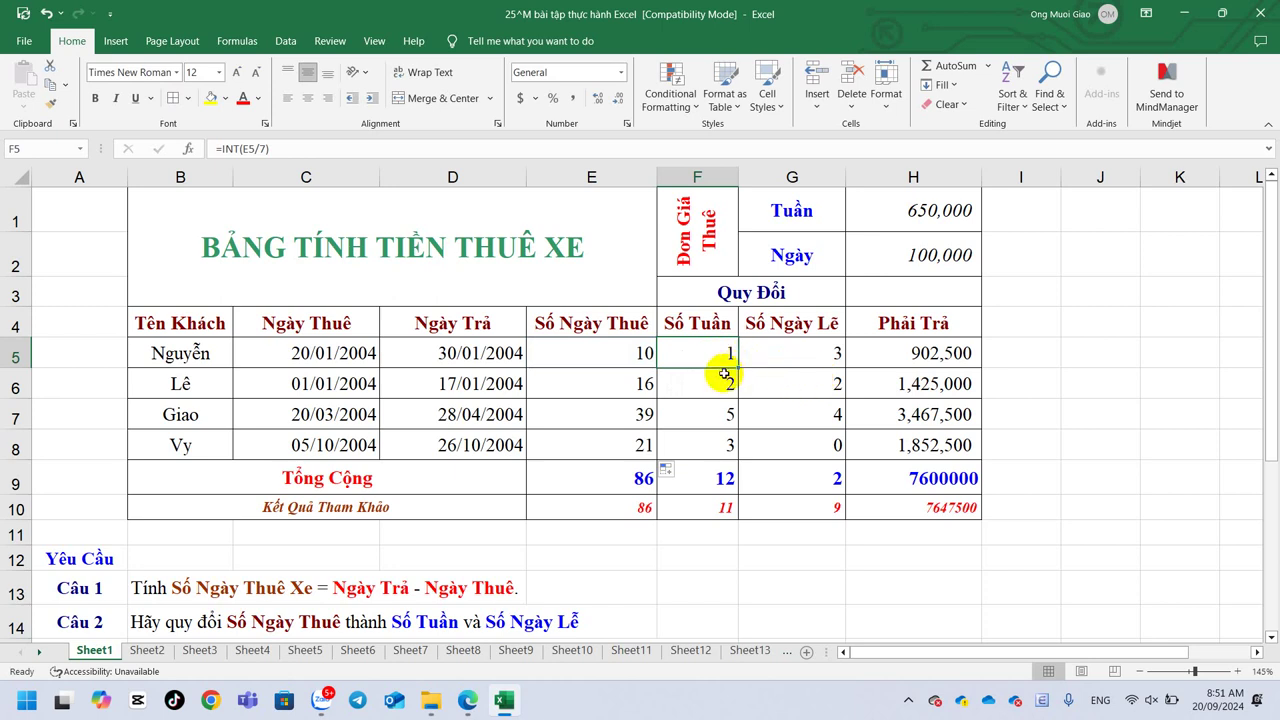
# Check the Số Tuần formulas in F6:F8 and inspect the F9 and G9 total formulas against the reference row without changing them.
pyautogui.click(717, 384)
pyautogui.click(704, 414)
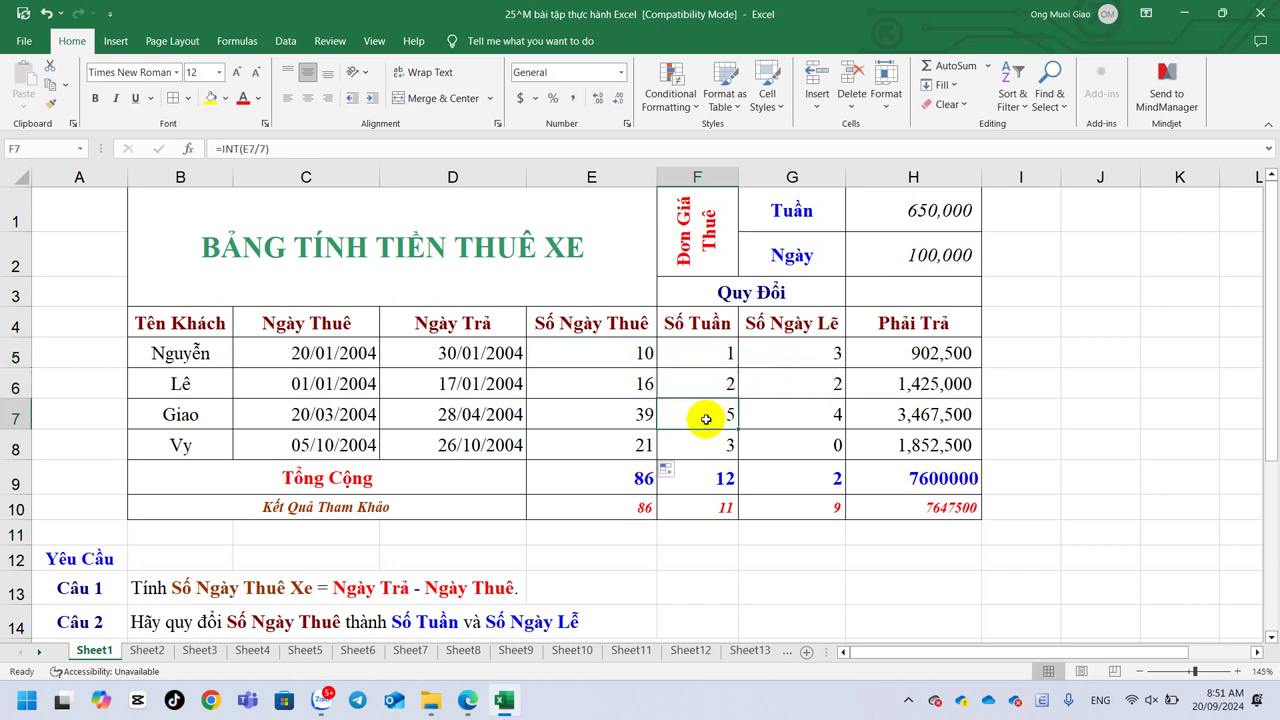
pyautogui.click(703, 448)
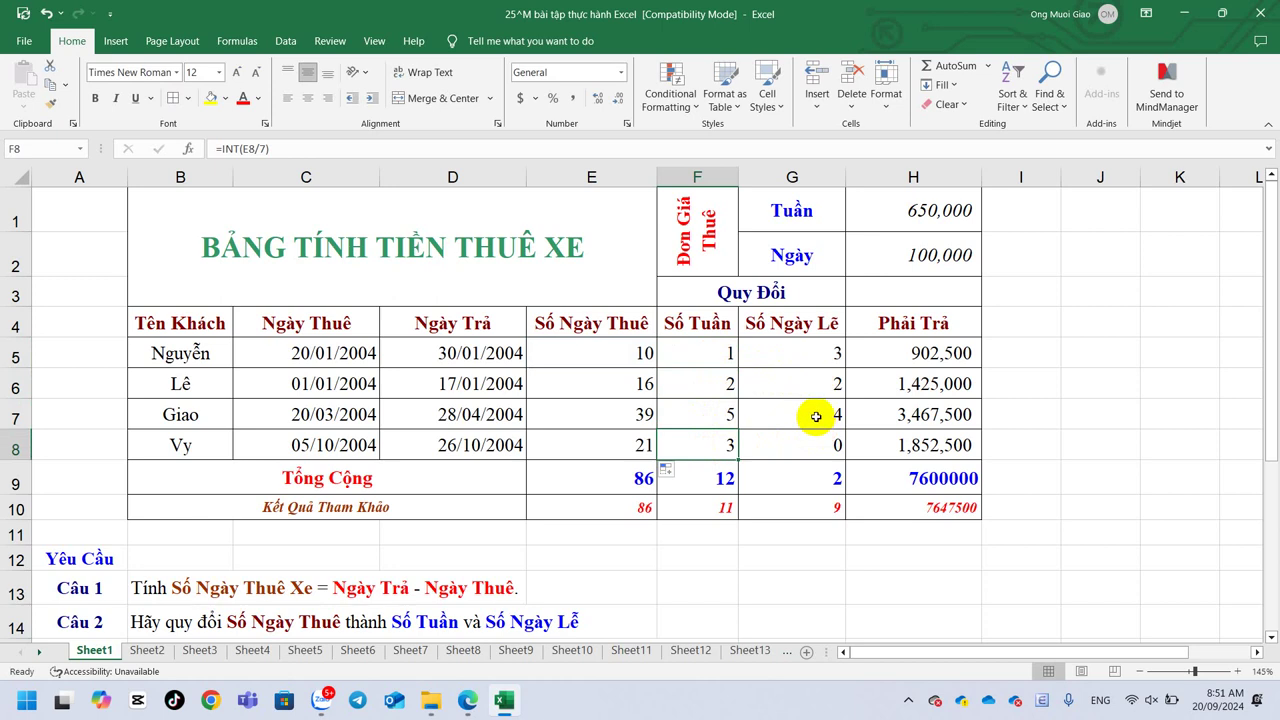
pyautogui.click(724, 478)
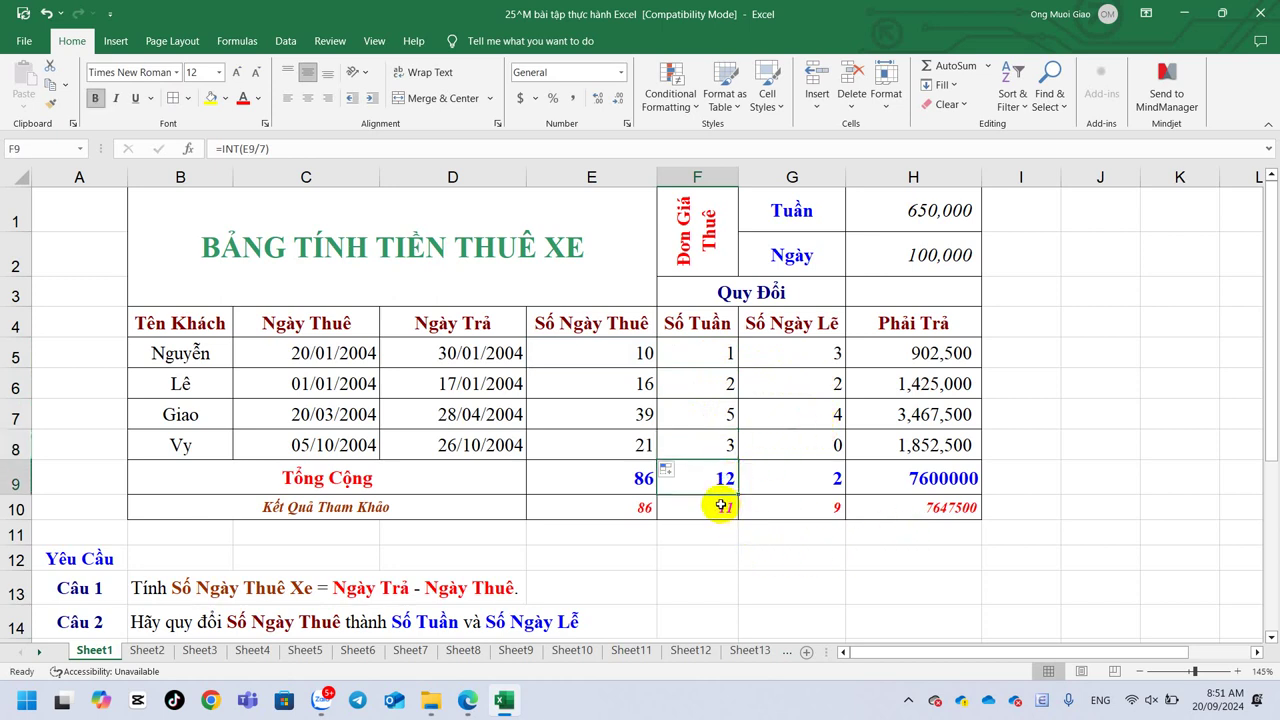
pyautogui.click(830, 477)
pyautogui.click(829, 503)
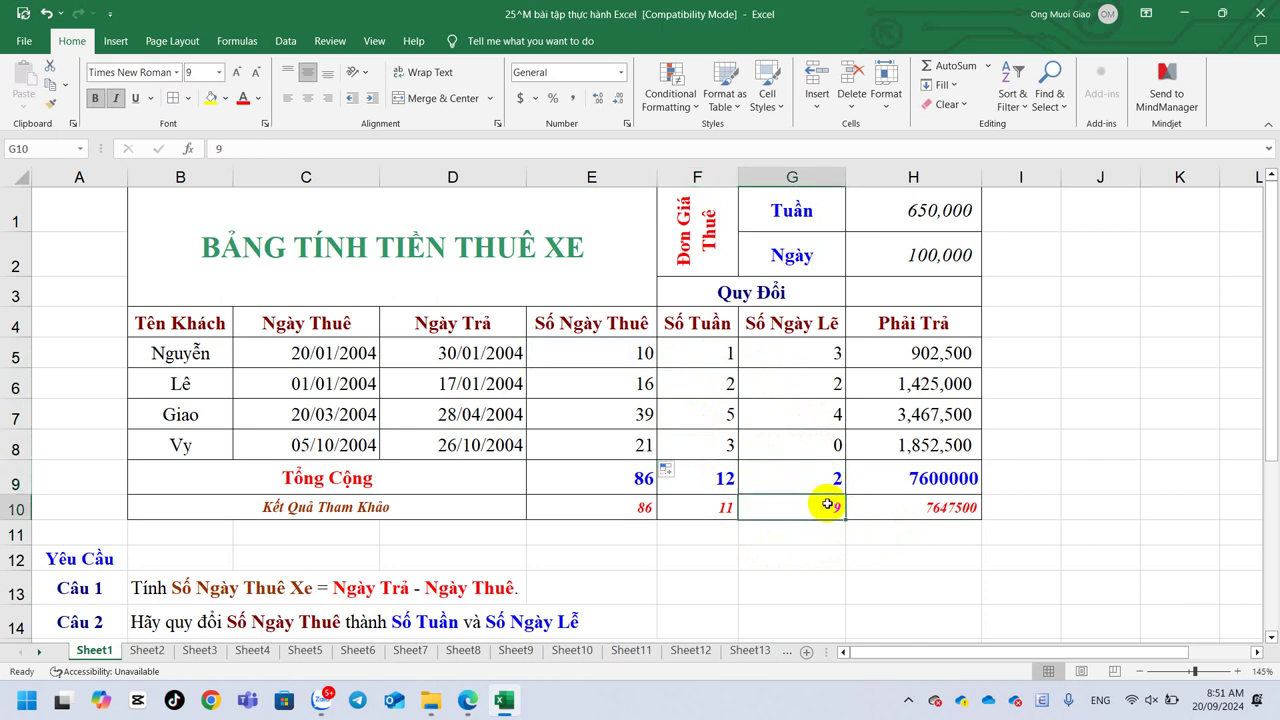
pyautogui.click(828, 471)
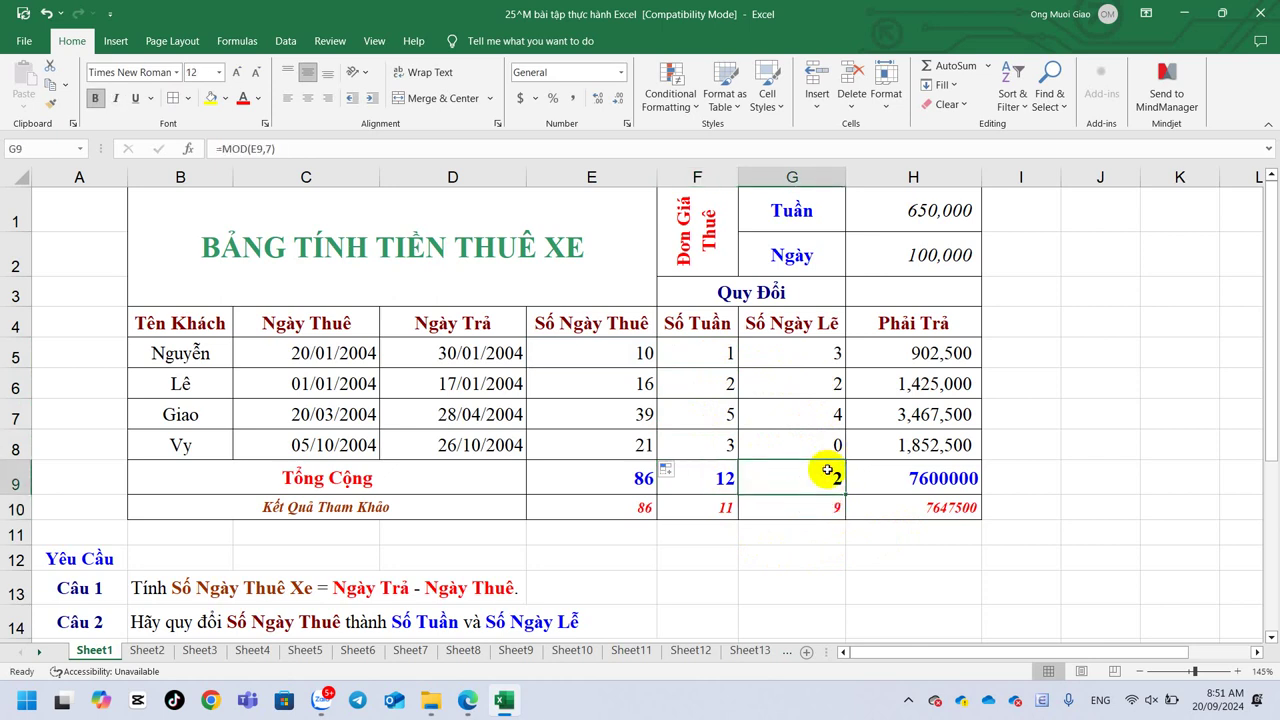
pyautogui.doubleClick(828, 471)
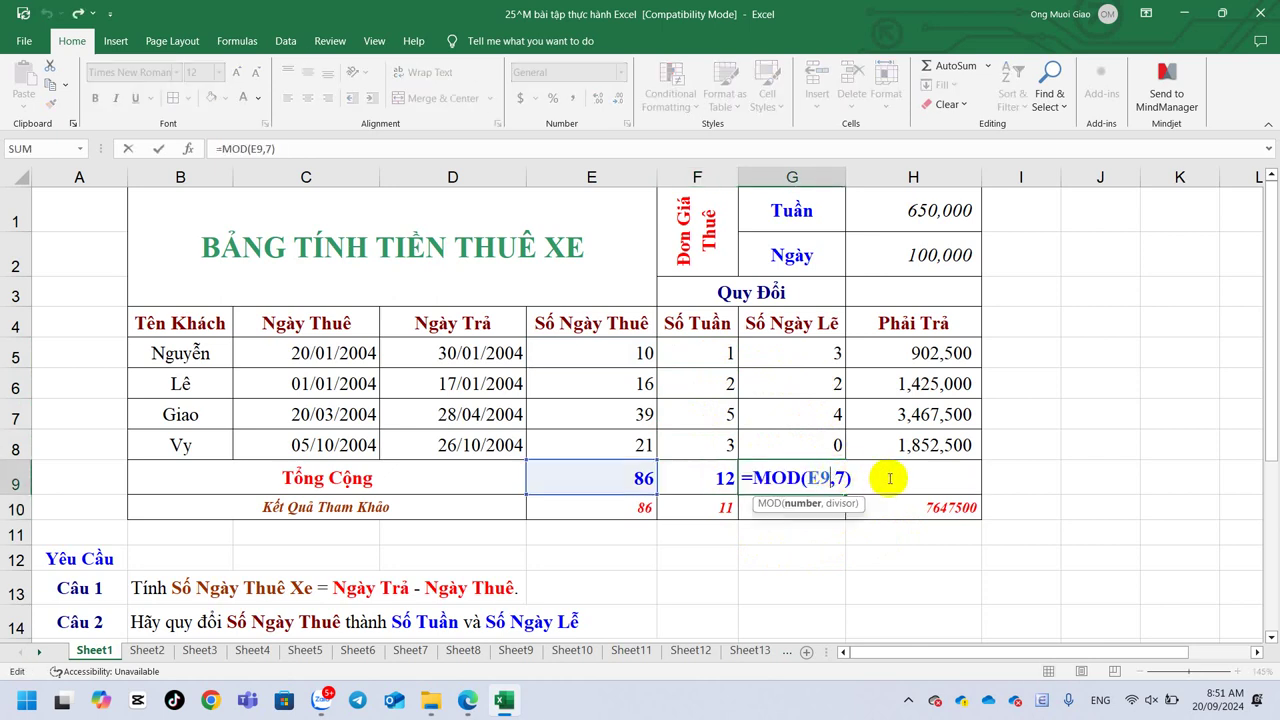
pyautogui.press('Escape')
# Fill the SUM formula from E9 across the Tổng Cộng row through H9, replacing the INT and MOD formulas there.
pyautogui.click(710, 480)
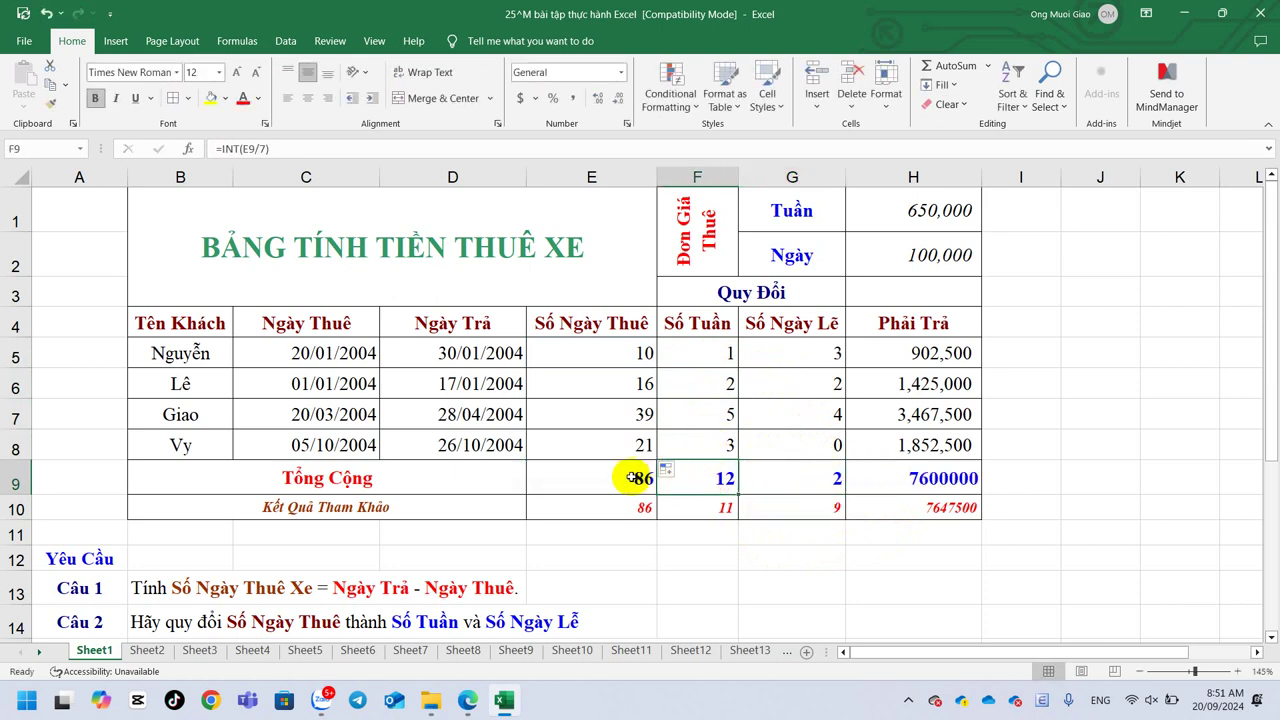
pyautogui.click(641, 480)
pyautogui.moveTo(672, 479); pyautogui.dragTo(950, 494)
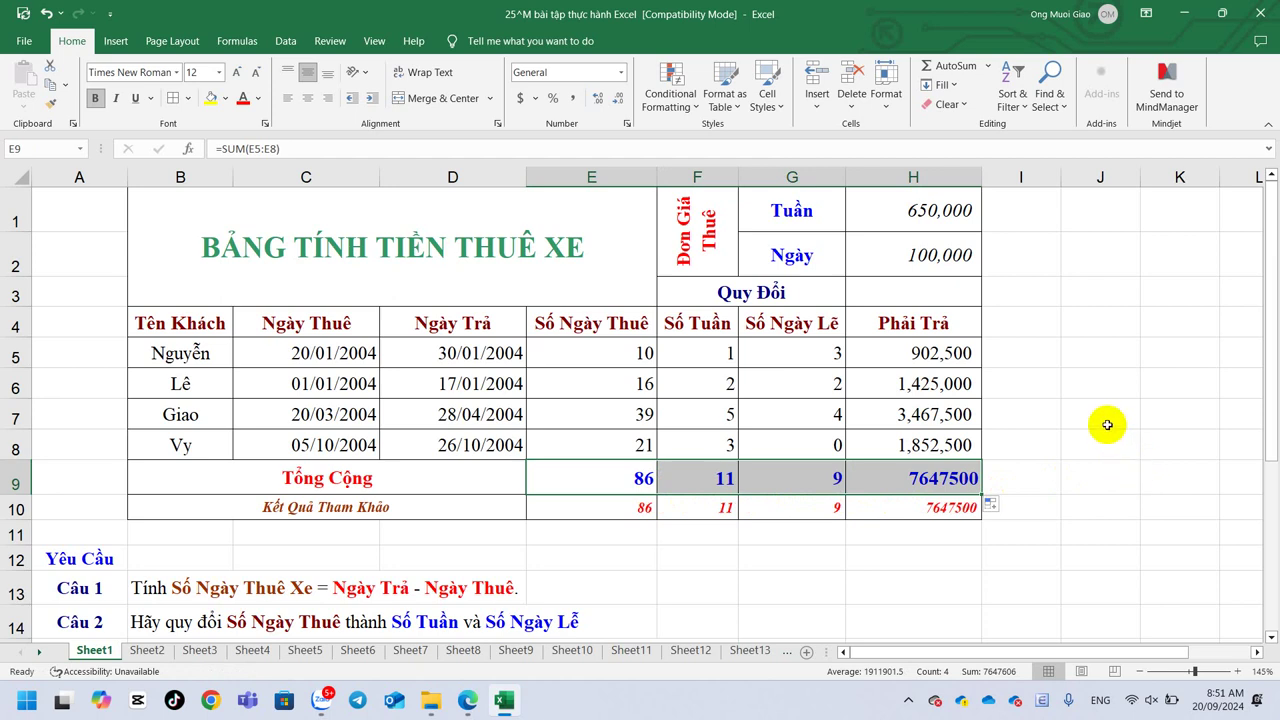
# Check the Tổng Cộng formulas in E9 through H9 and compare the results with the Kết Quả Tham Khảo row.
pyautogui.click(628, 472)
pyautogui.click(709, 474)
pyautogui.click(784, 476)
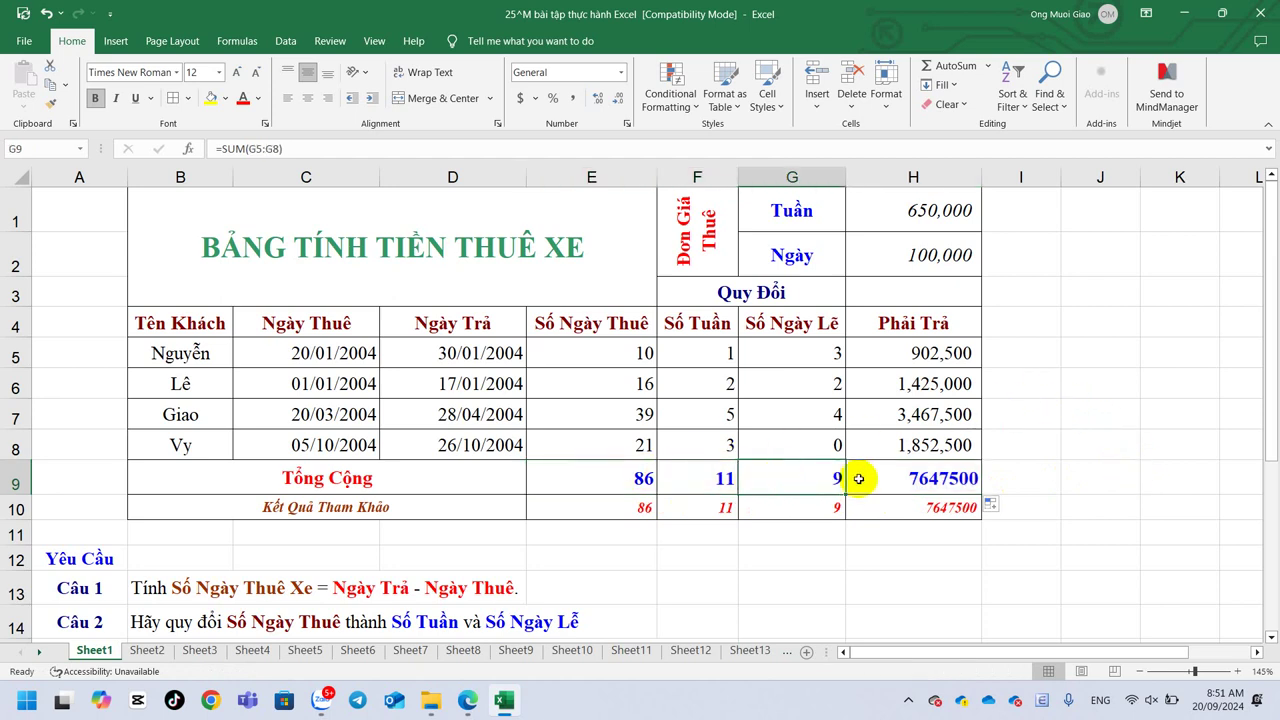
pyautogui.click(858, 477)
pyautogui.click(611, 480)
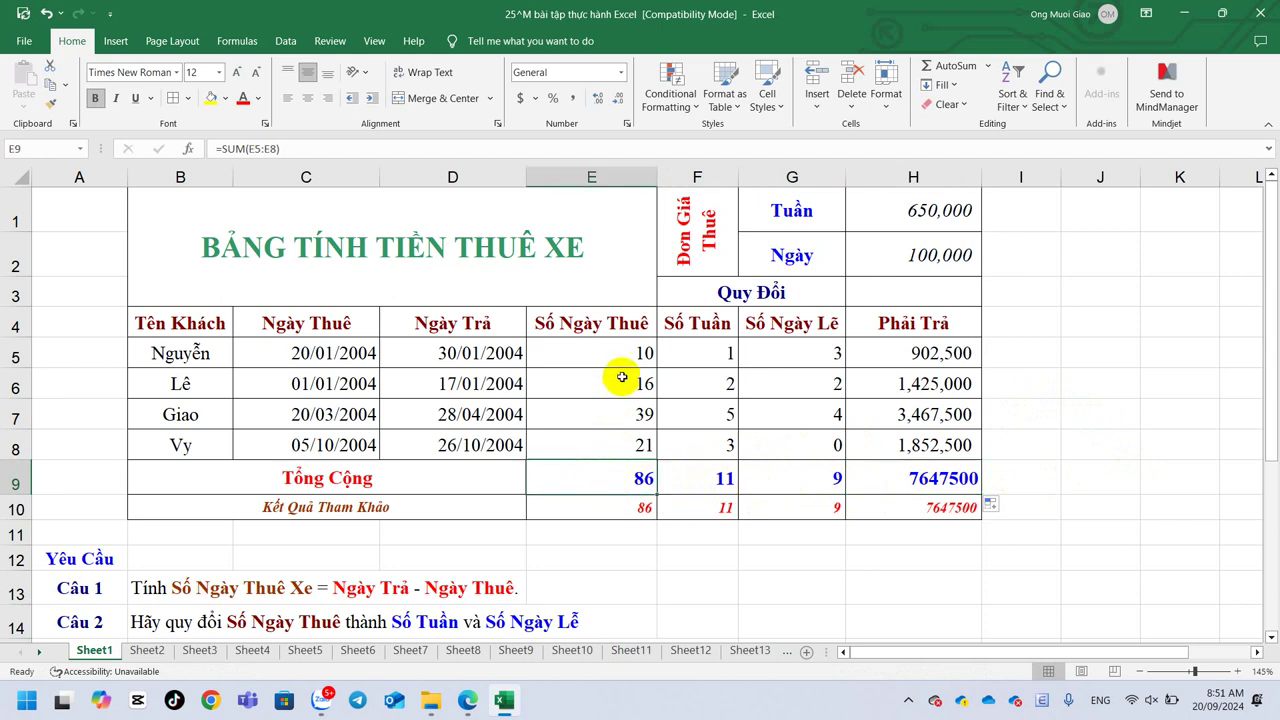
pyautogui.click(612, 507)
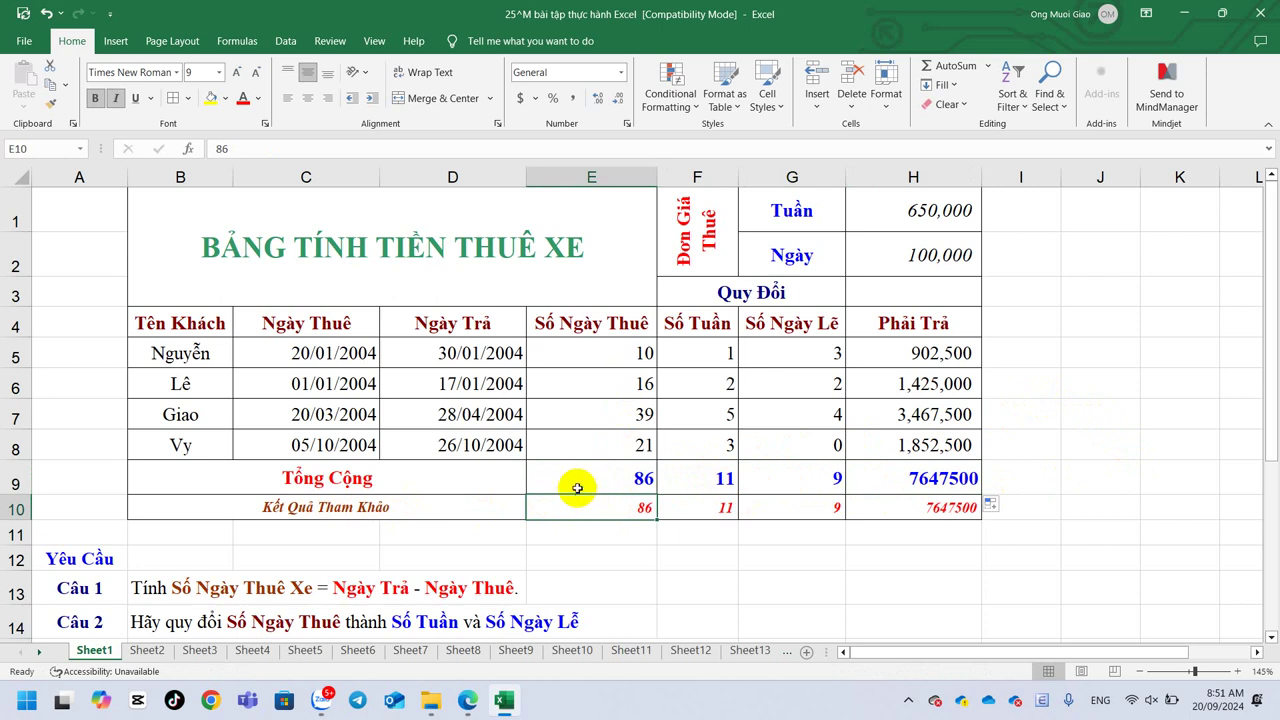
# Try a same-day rental by copying the Ngày Thuê date in C5 into D5, check E5, and undo the paste.
pyautogui.click(584, 342)
pyautogui.click(332, 353)
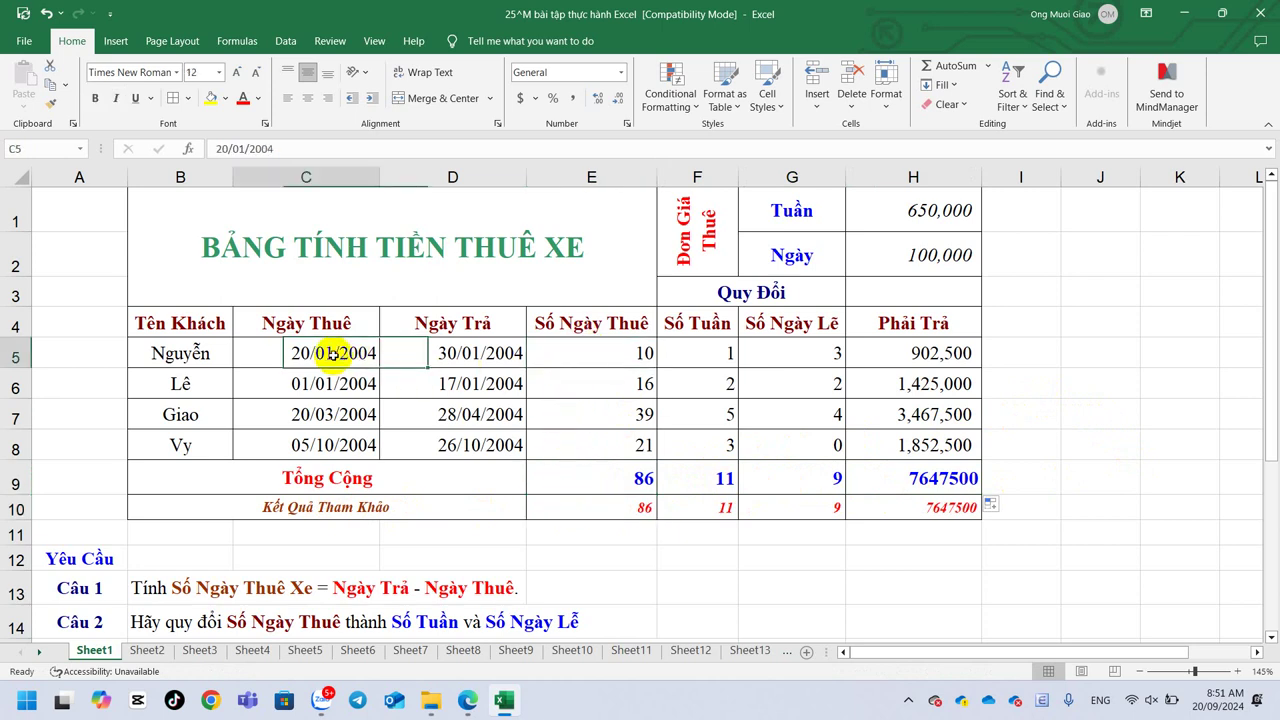
pyautogui.hotkey('ctrl', 'c')
pyautogui.click(502, 356)
pyautogui.hotkey('ctrl', 'v')
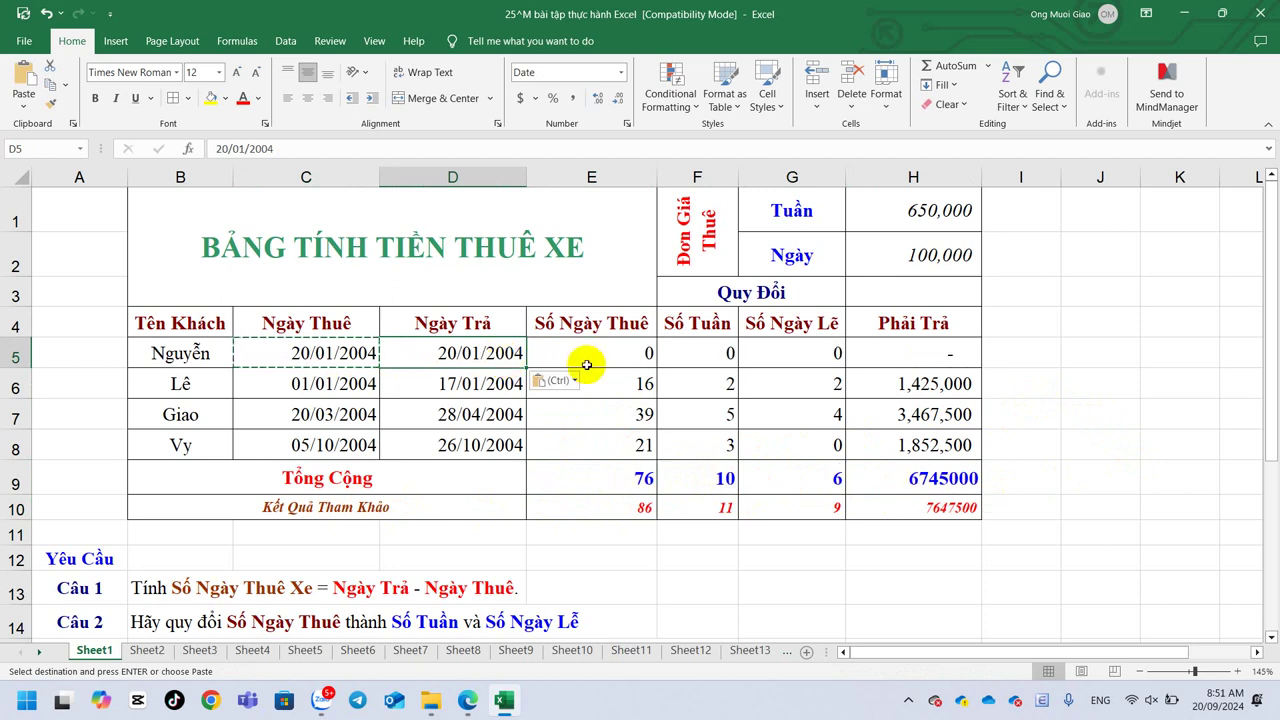
pyautogui.click(588, 358)
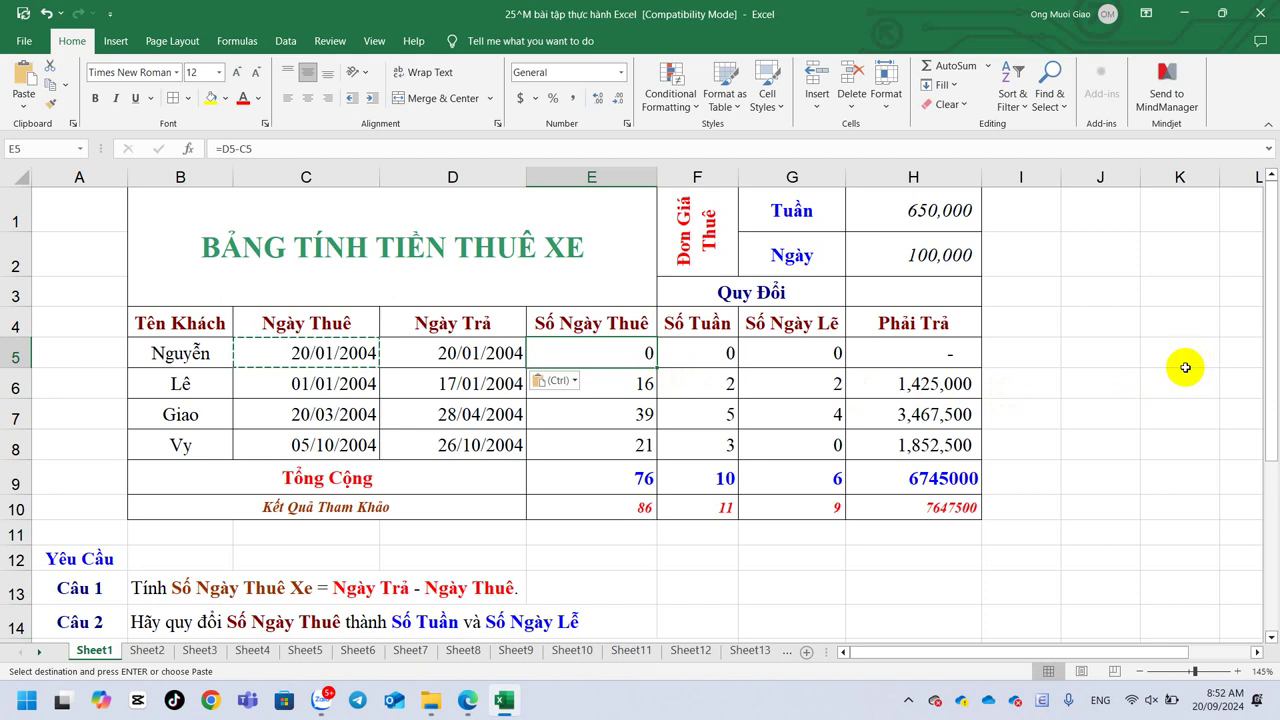
pyautogui.hotkey('ctrl', 'z')
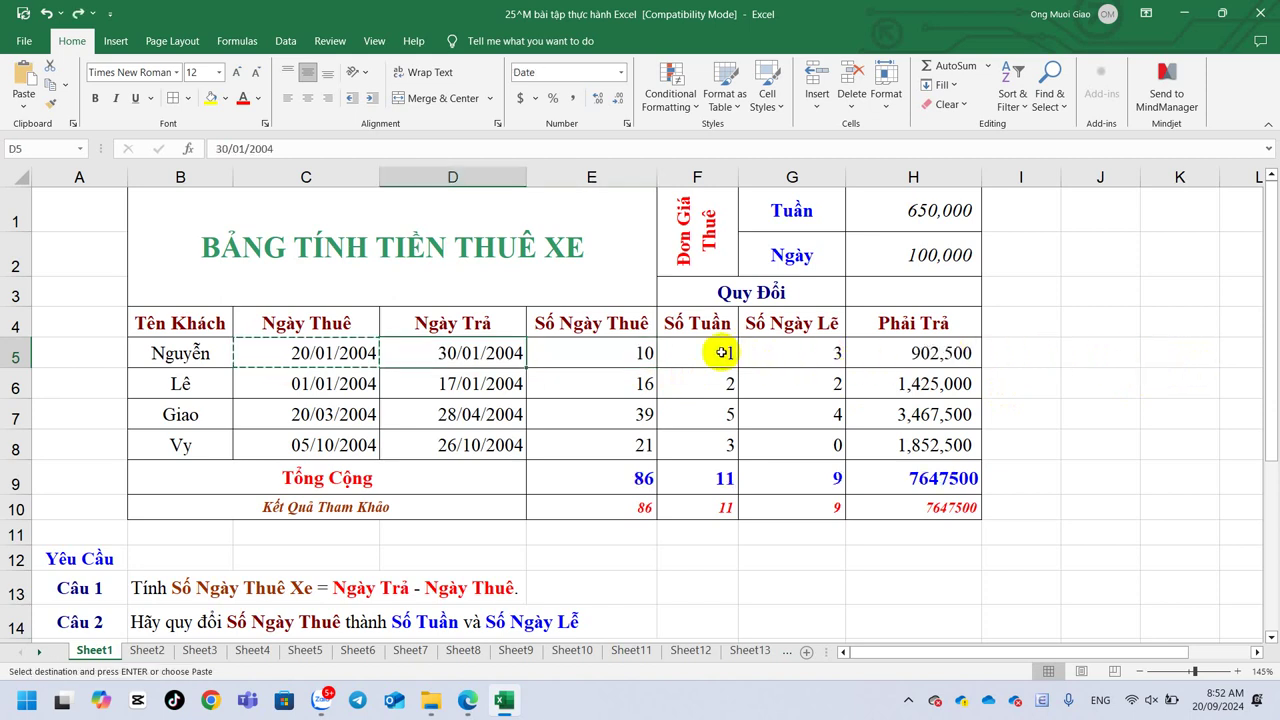
# Change the Số Ngày Thuê formula in E5 to =D5-C5+1 and fill it down through E8.
pyautogui.click(594, 352)
pyautogui.doubleClick(594, 352)
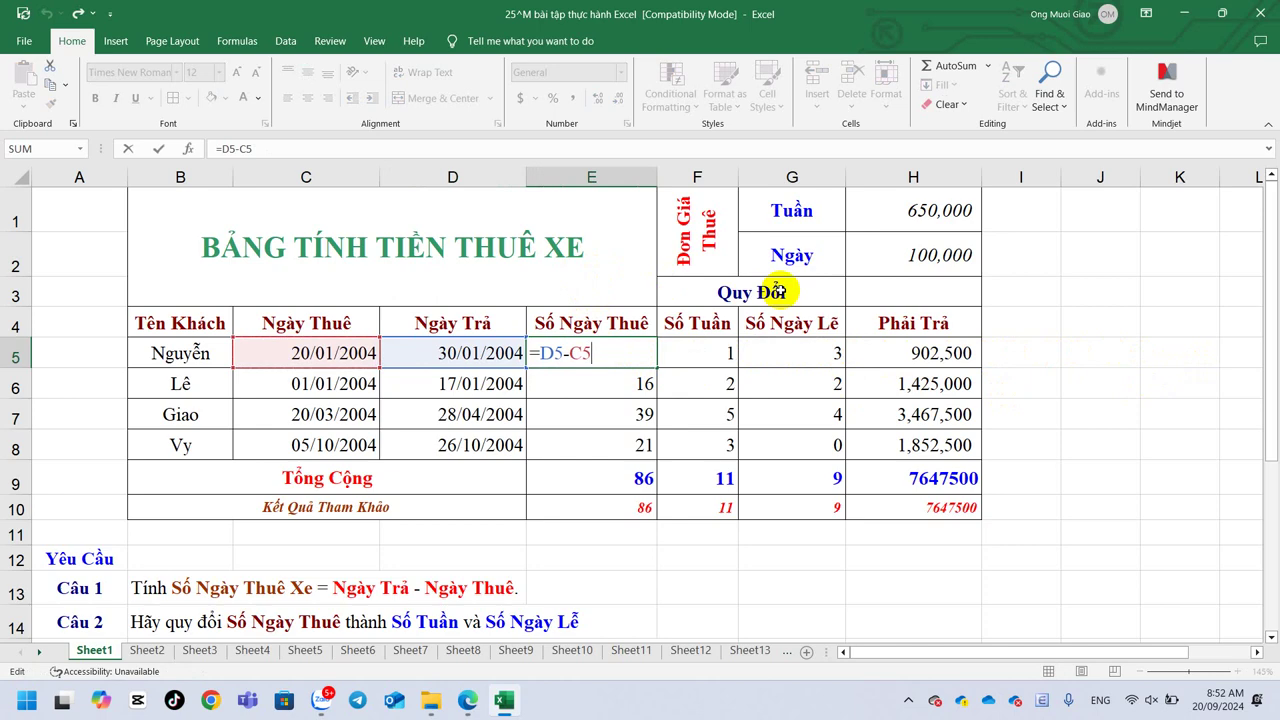
pyautogui.write('+1')
pyautogui.hotkey('ctrl', 'Return')
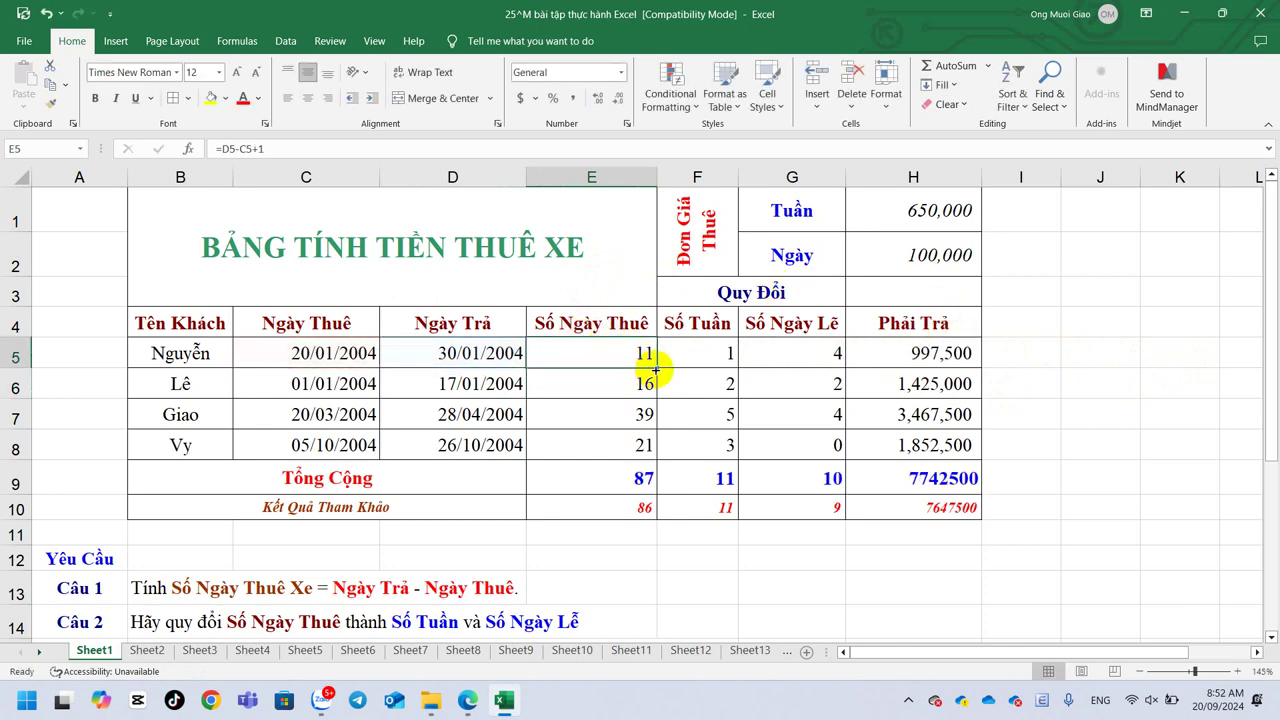
pyautogui.moveTo(655, 369); pyautogui.dragTo(891, 474)
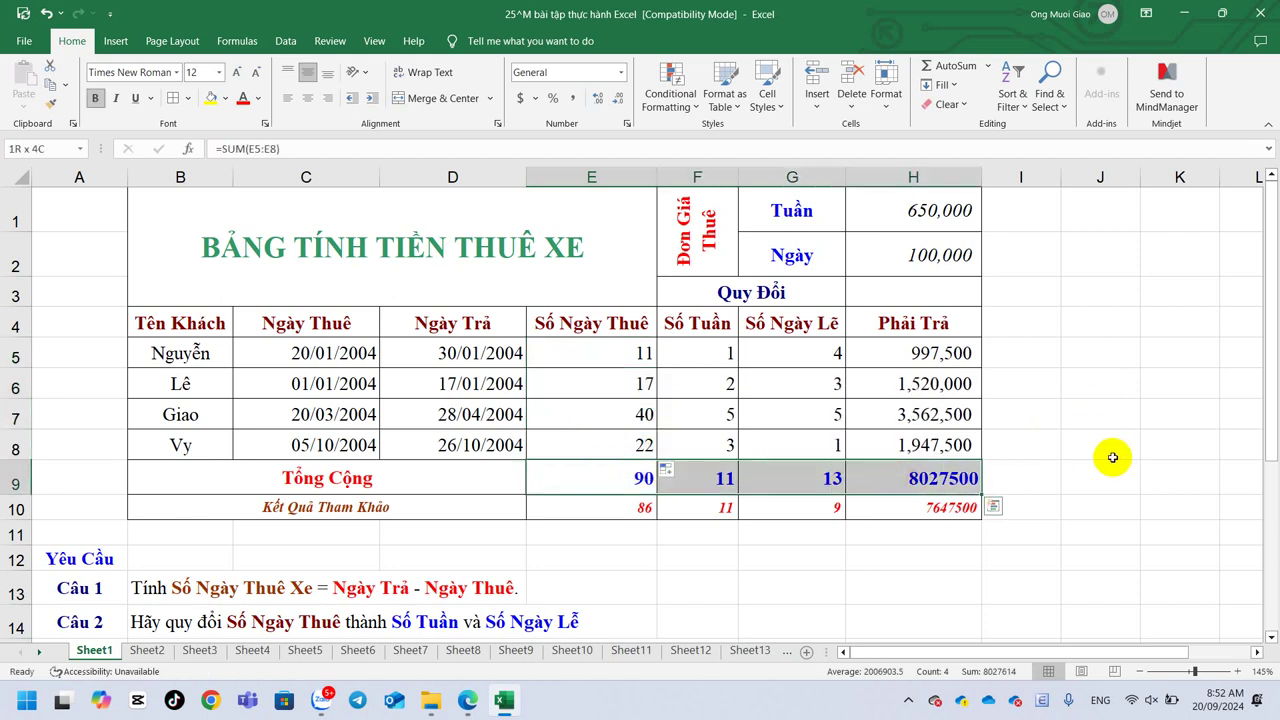
# Copy the Tổng Cộng totals E9:H9 and paste them as values into the Kết Quả Tham Khảo row, E10:H10.
pyautogui.hotkey('ctrl', 'c')
pyautogui.rightClick(612, 505)
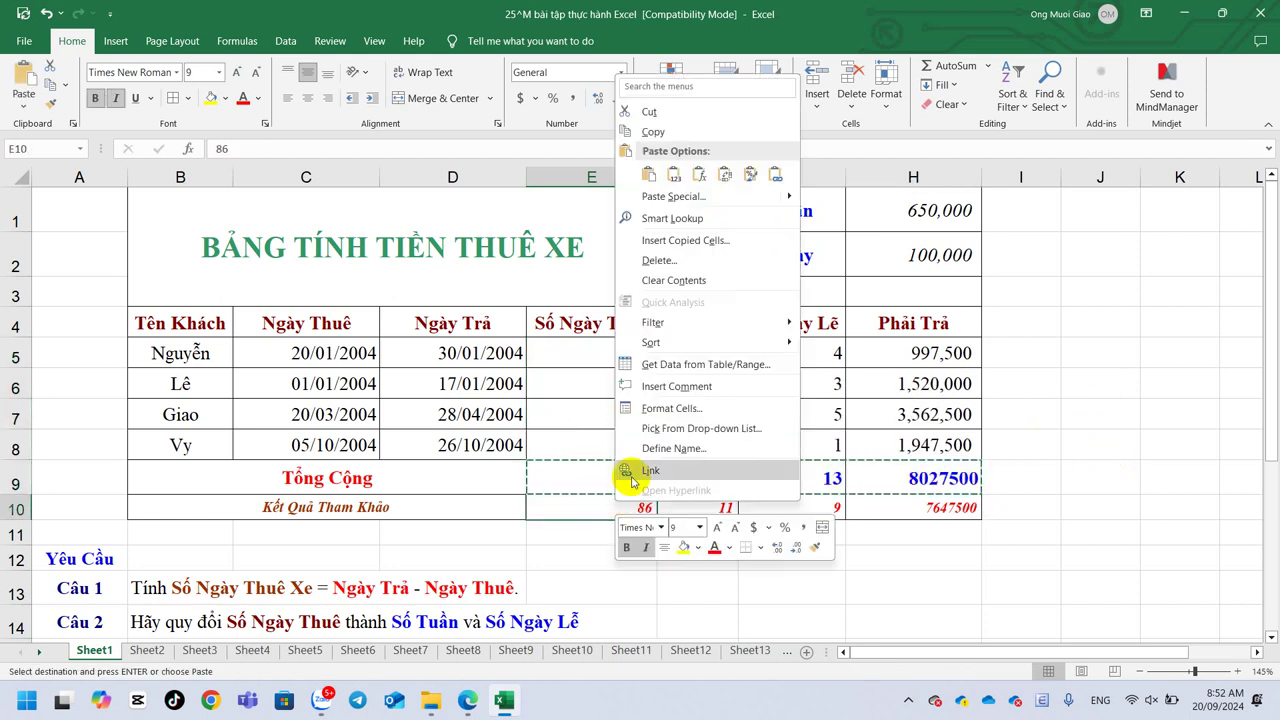
pyautogui.click(702, 177)
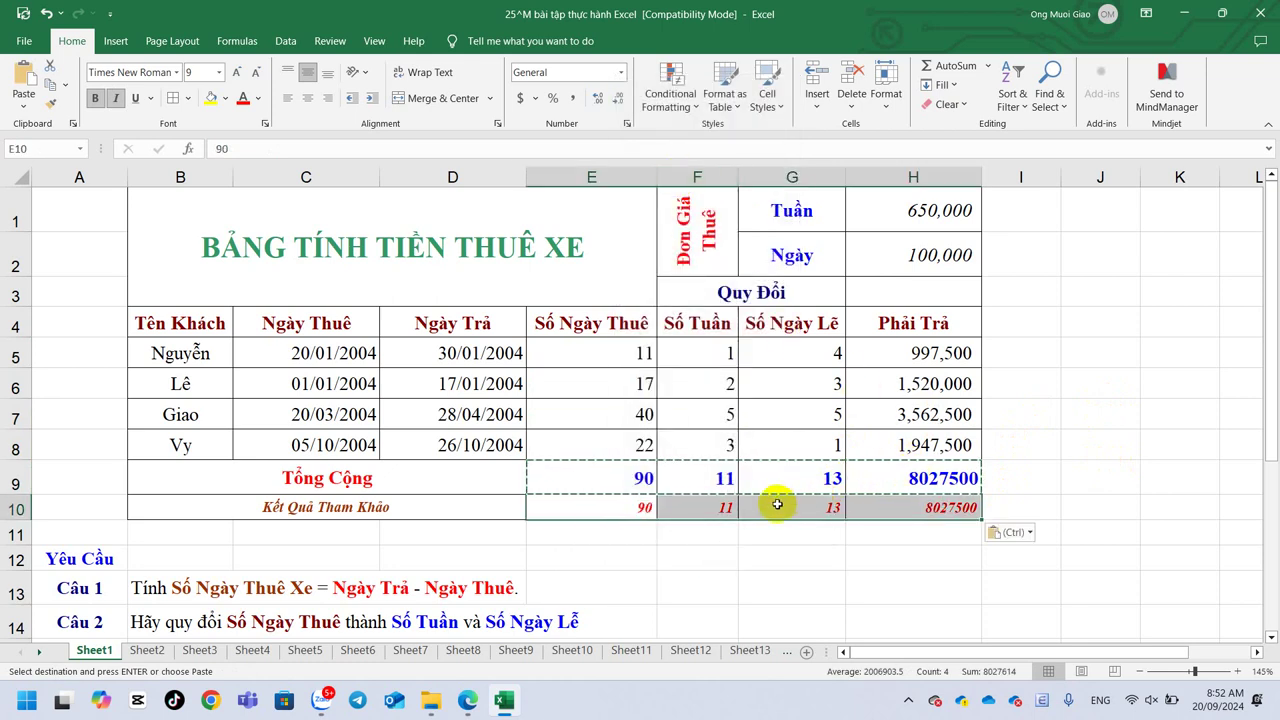
pyautogui.click(864, 508)
pyautogui.press('Escape')
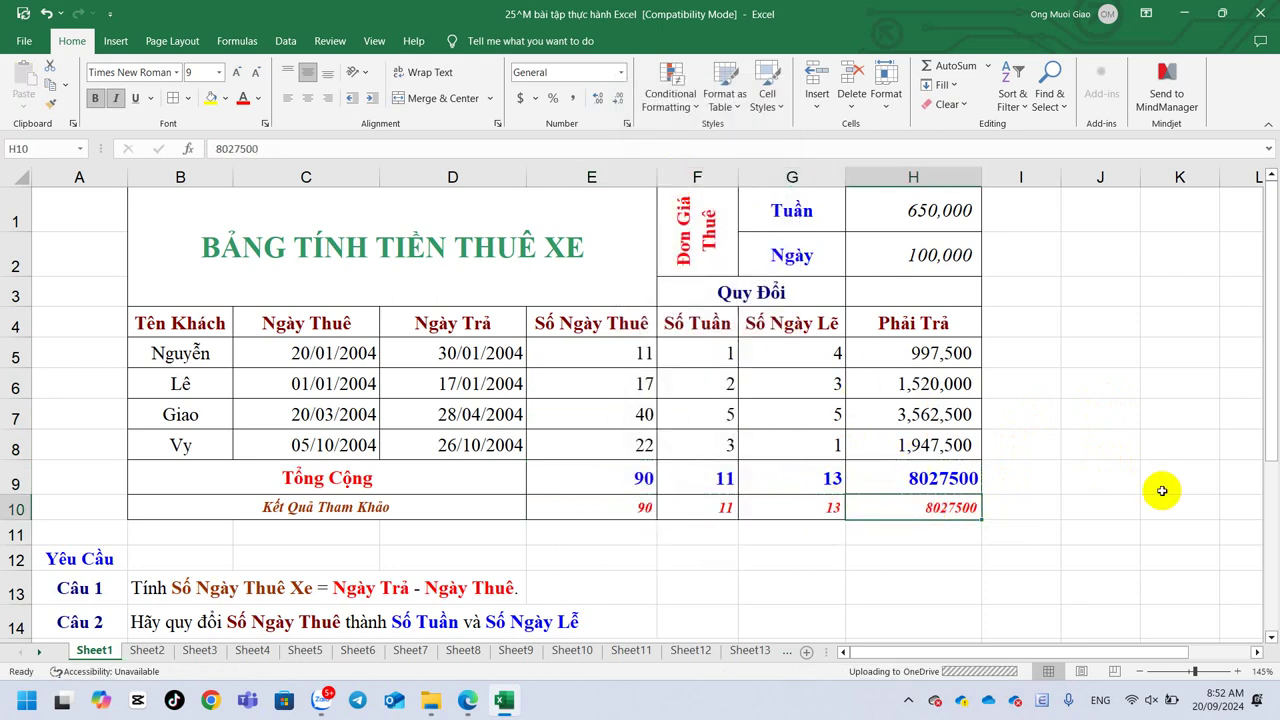
# Format the Phải Trả totals in H9:H10 with thousands separators and no decimal places.
pyautogui.click(1111, 479)
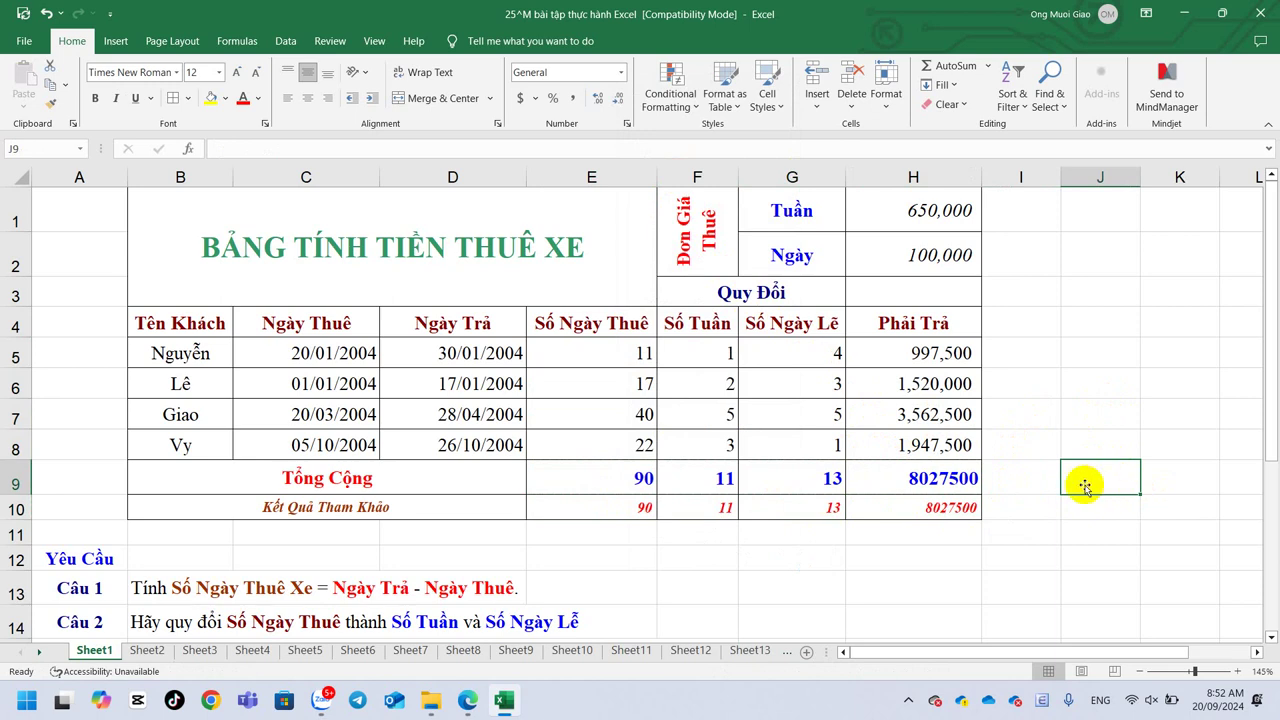
pyautogui.moveTo(918, 484); pyautogui.dragTo(931, 510)
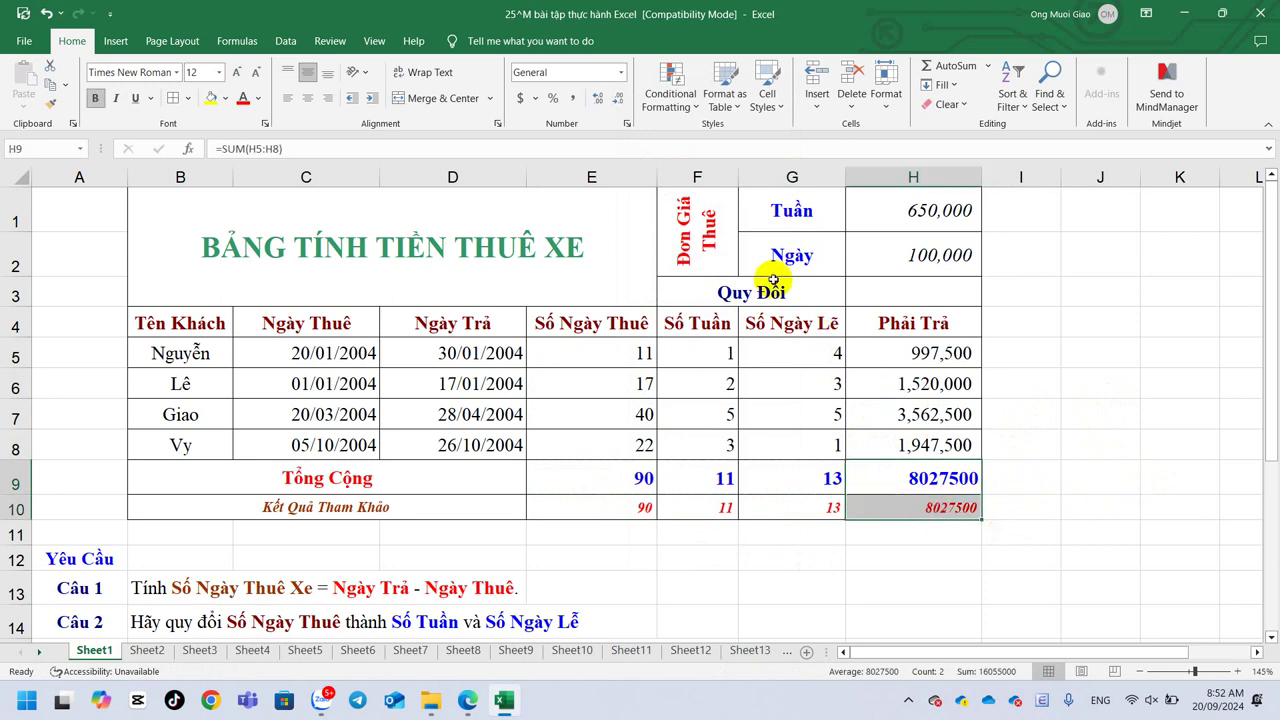
pyautogui.click(571, 100)
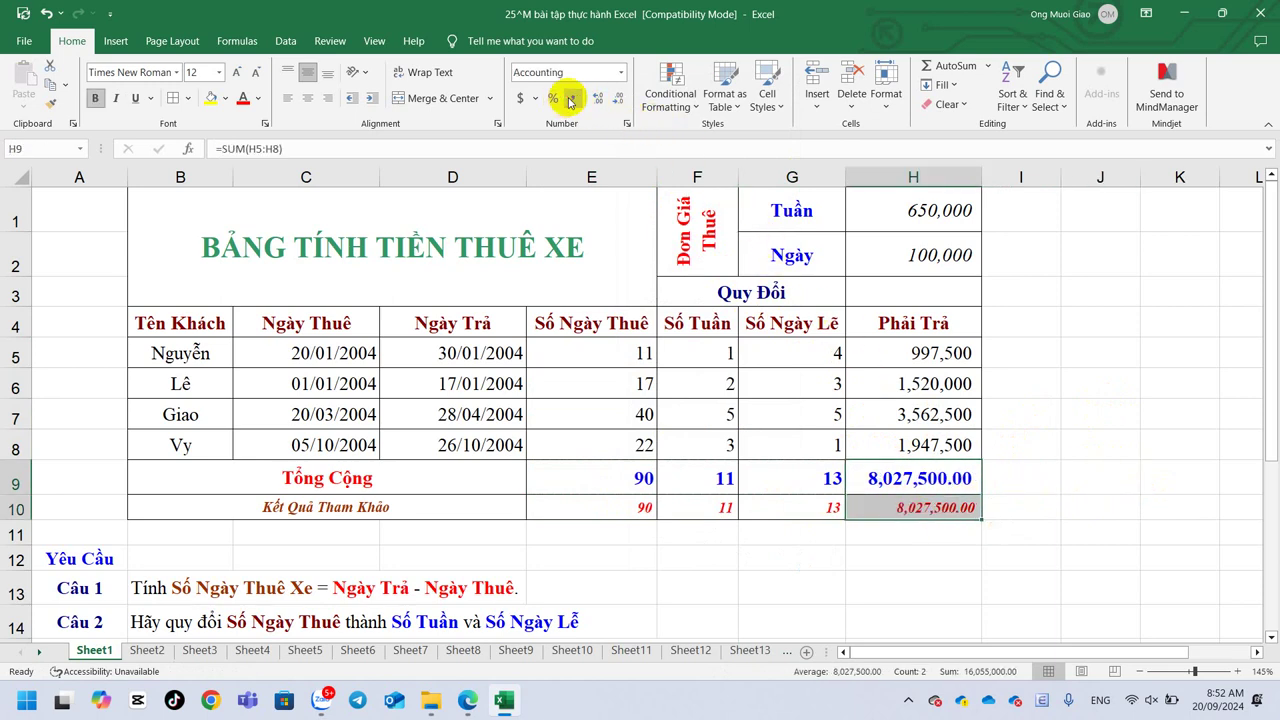
pyautogui.click(615, 98)
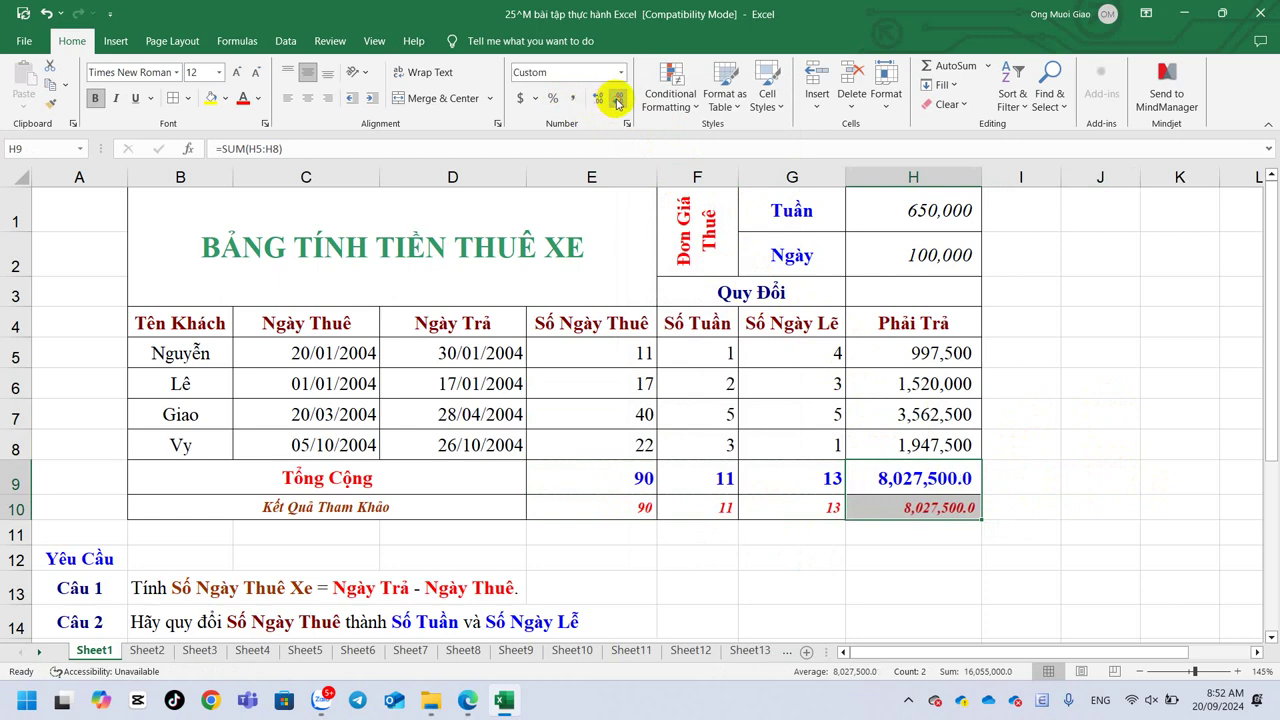
pyautogui.click(615, 98)
pyautogui.click(1026, 386)
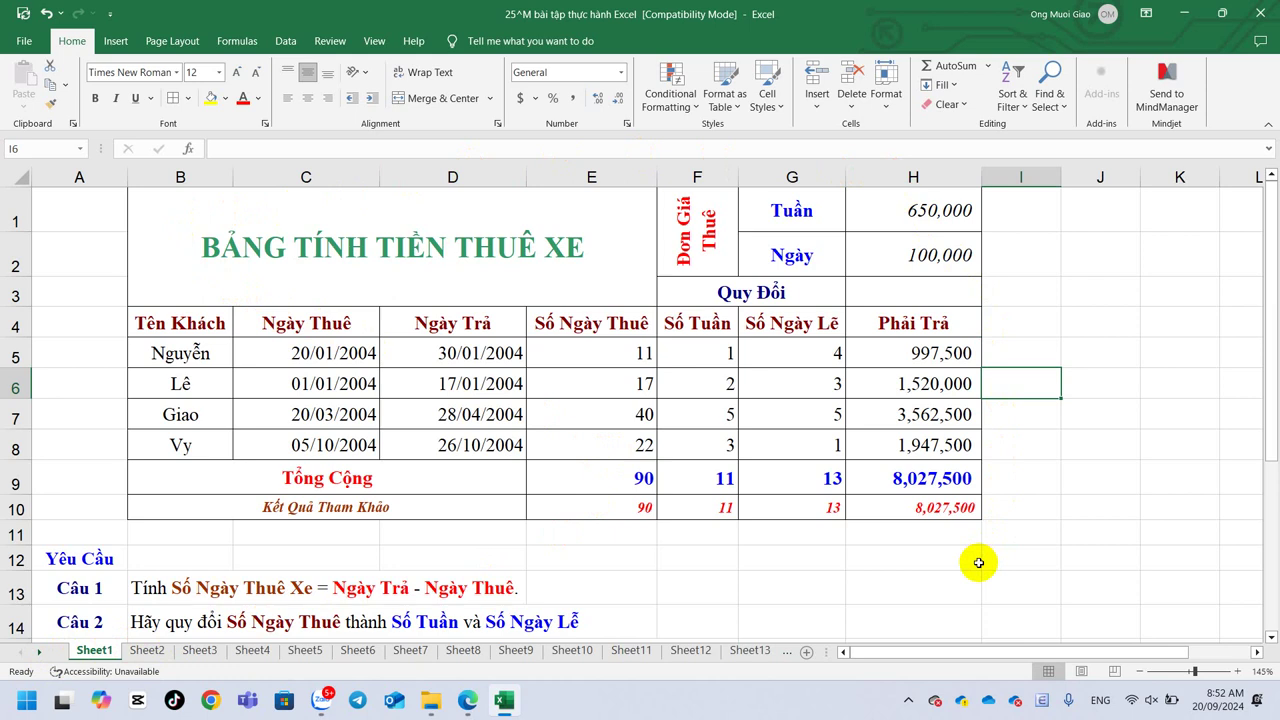
pyautogui.click(396, 231)
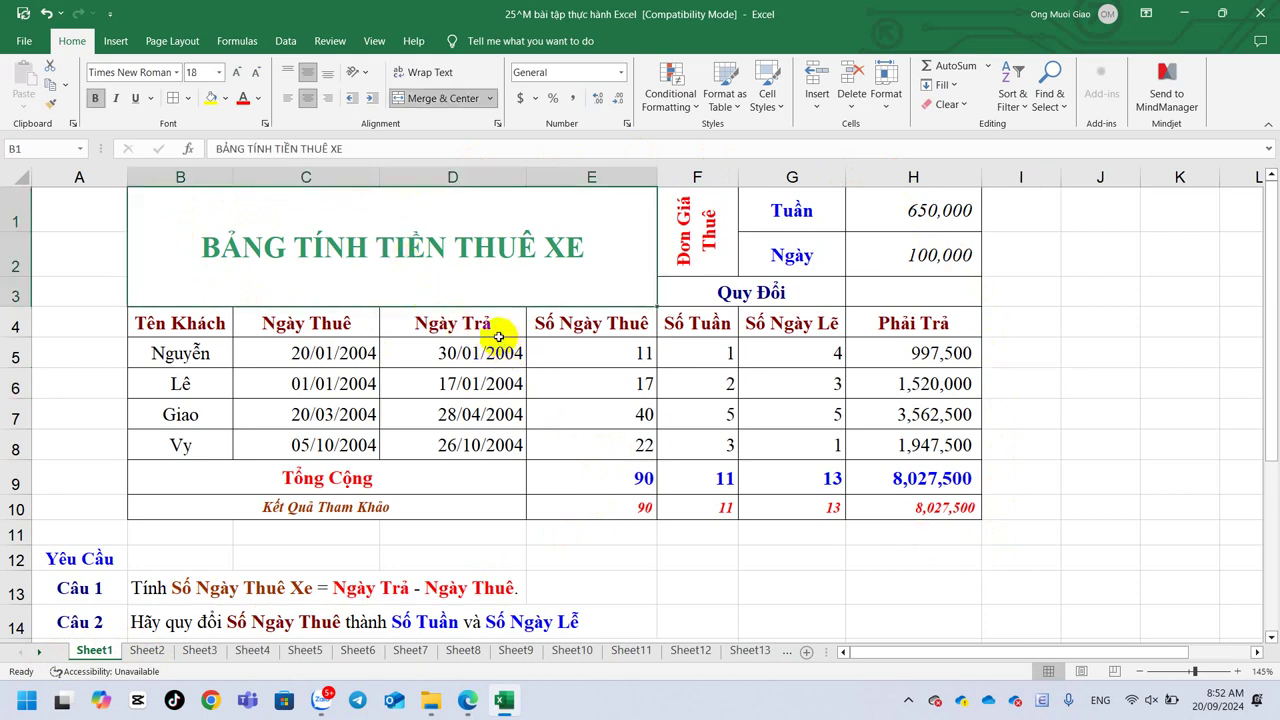
pyautogui.click(575, 352)
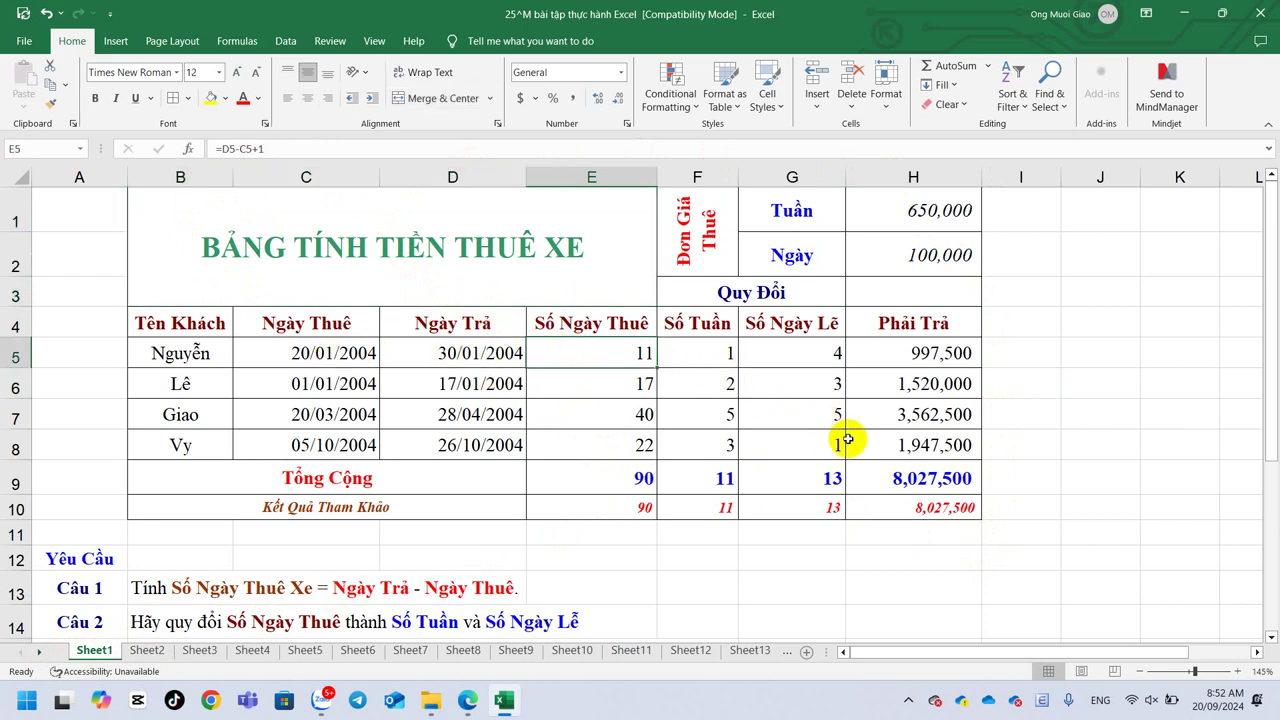
pyautogui.click(250, 233)
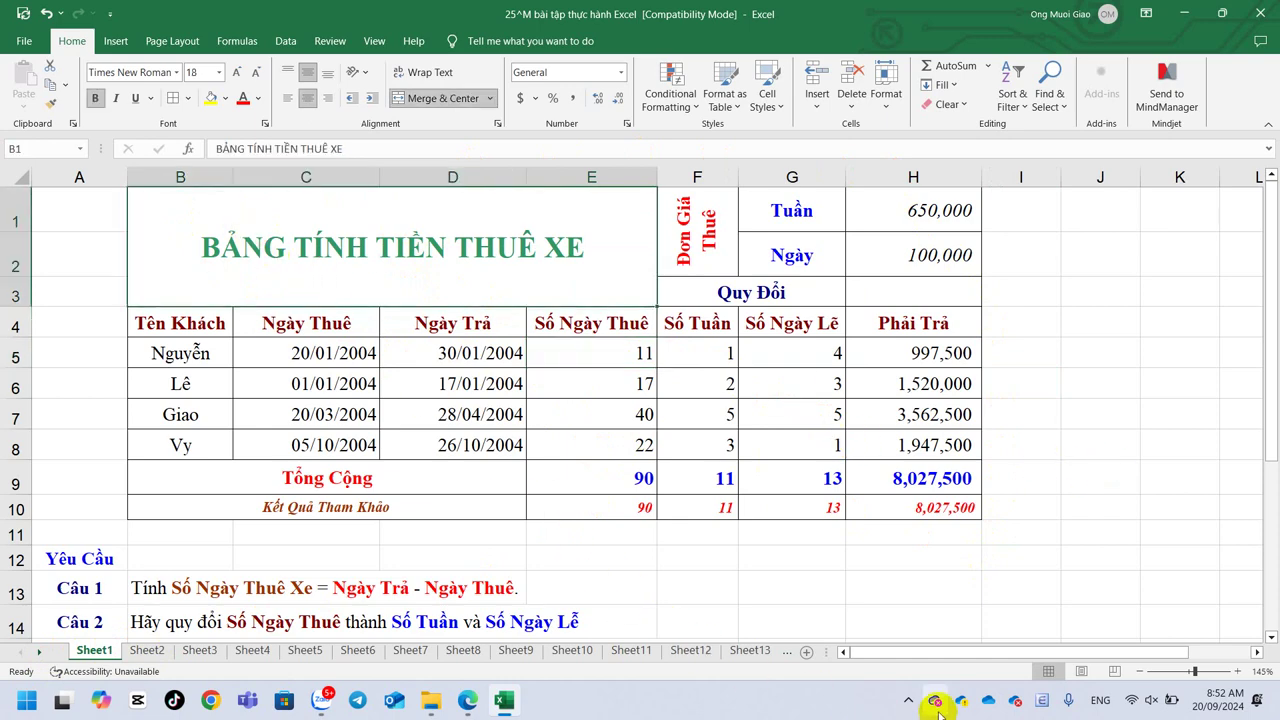